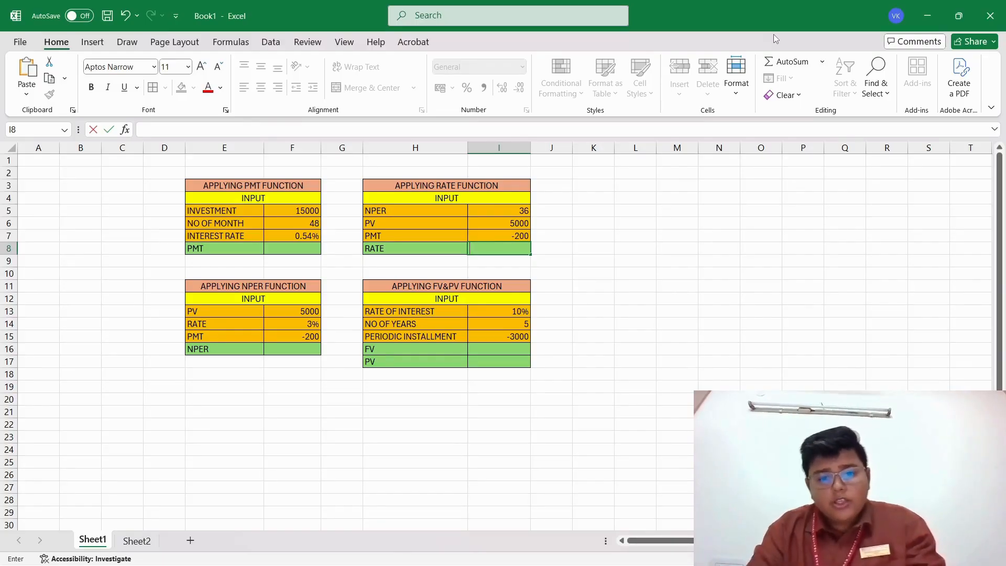
Calculate the rate in cell I8 with =RATE(I5,I7,I6), using the table's NPER, PMT and PV values.
text(=)
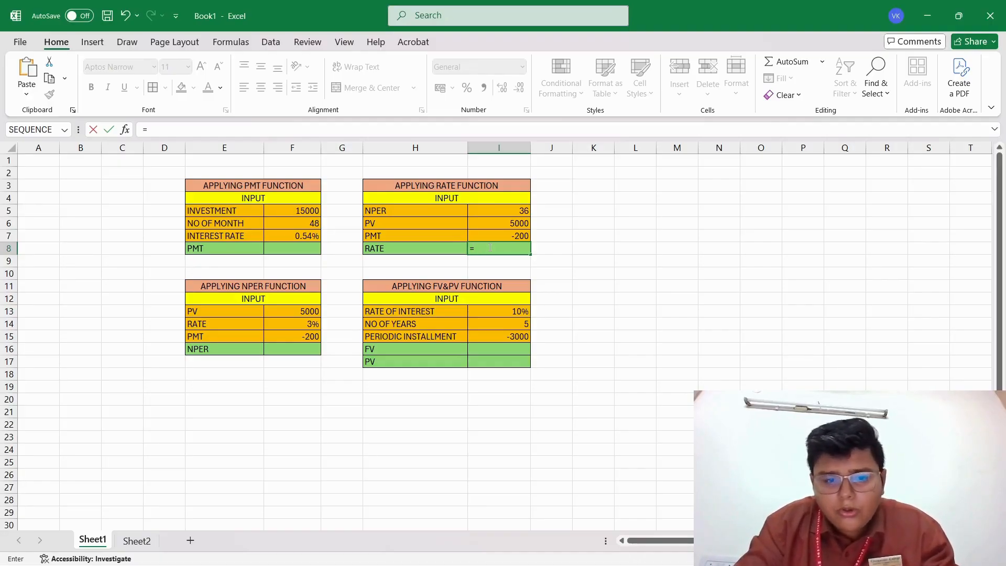
text(RATE)
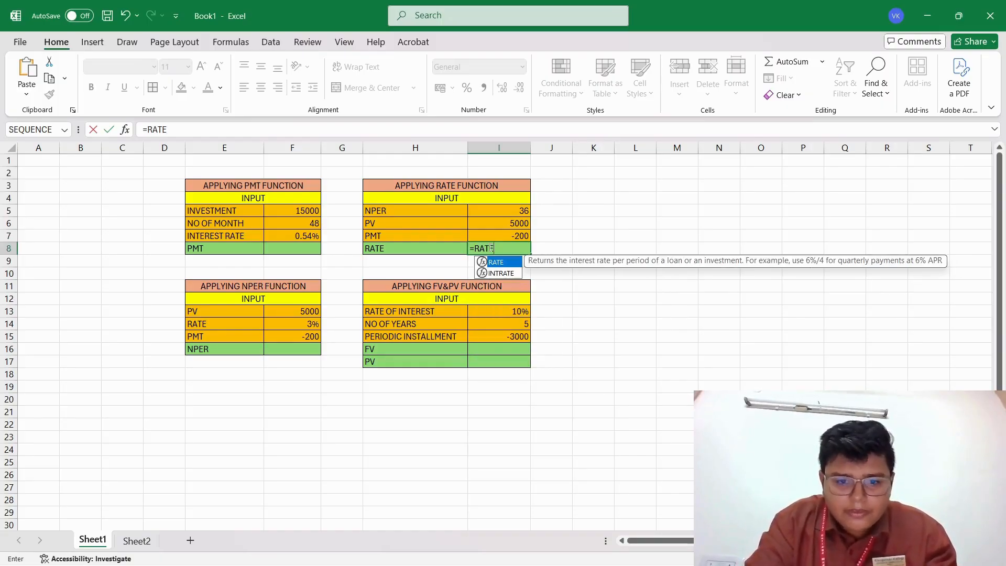
text(()
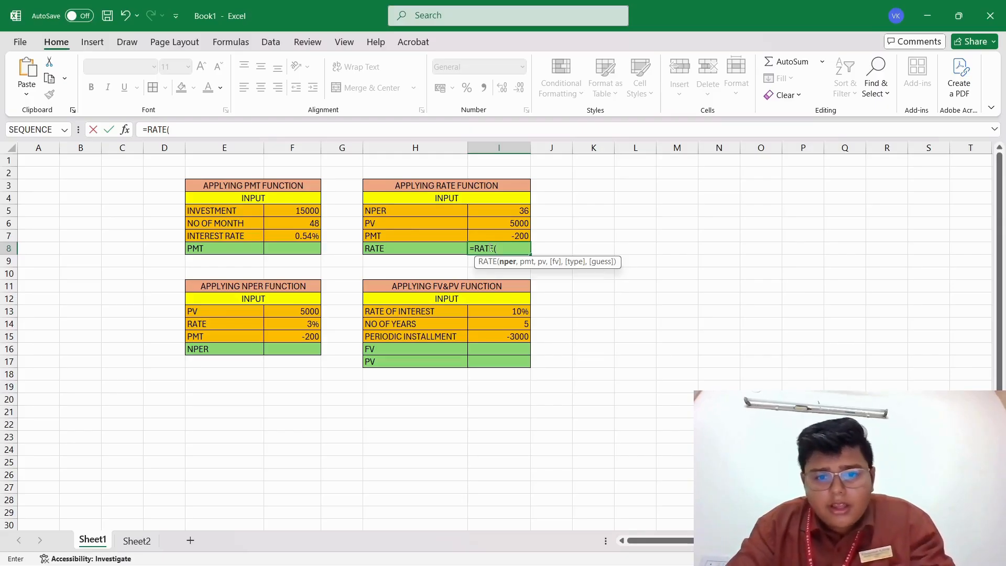
click(495, 212)
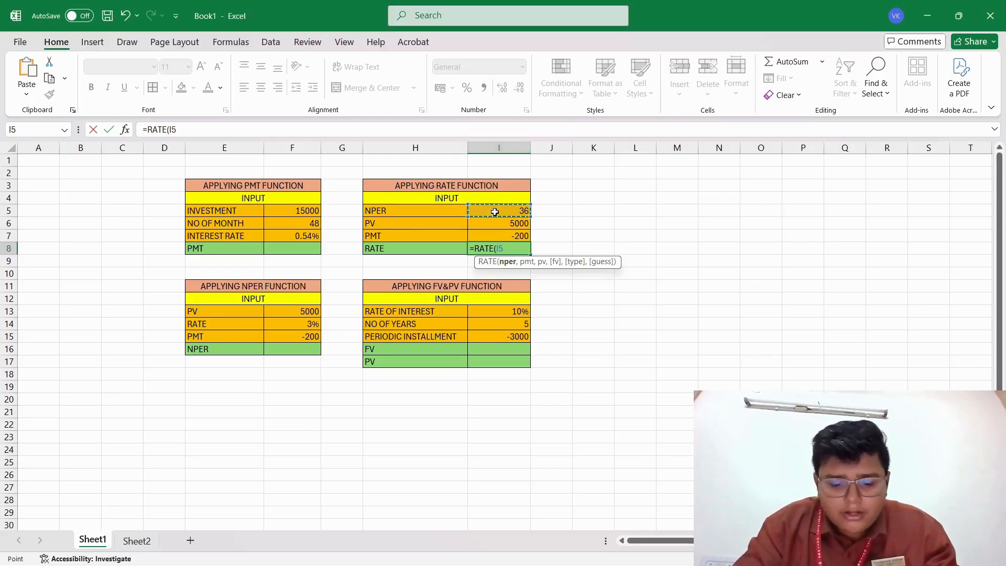
text(,)
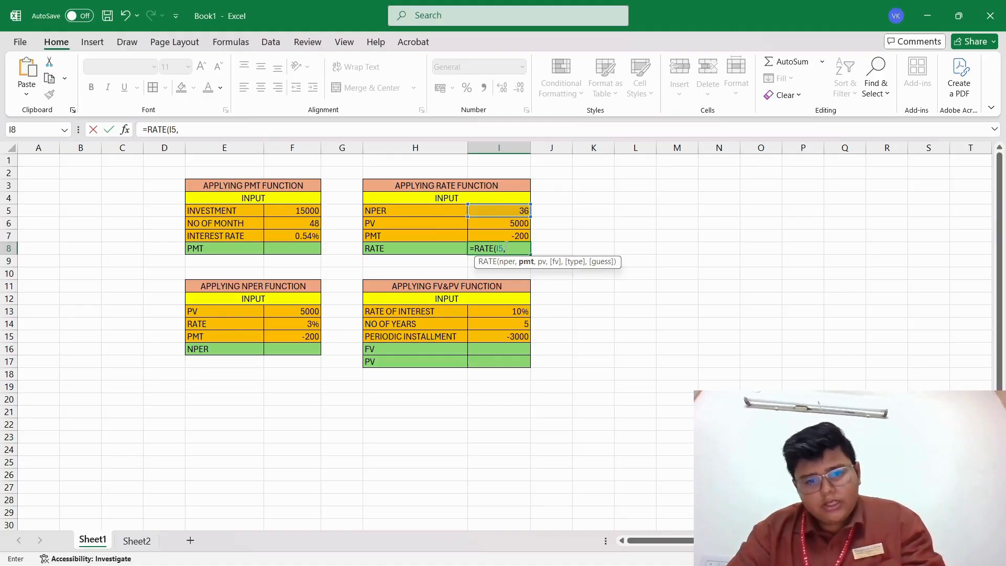
click(498, 234)
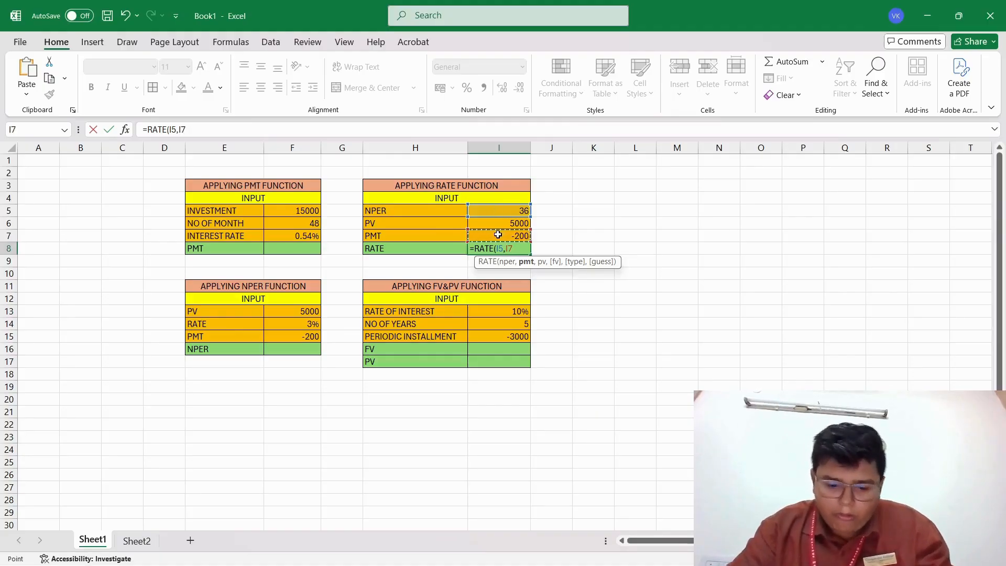
text(,)
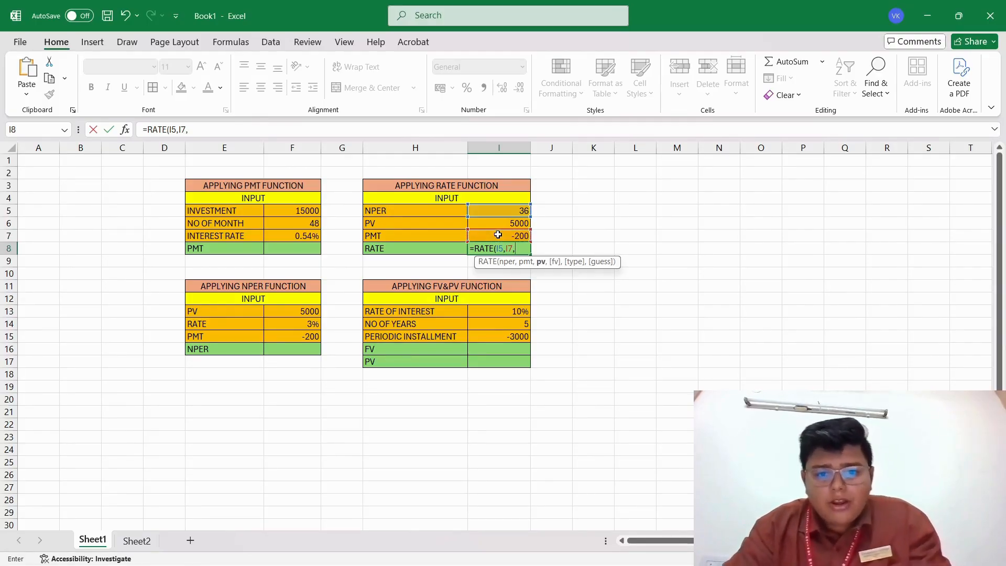
click(492, 223)
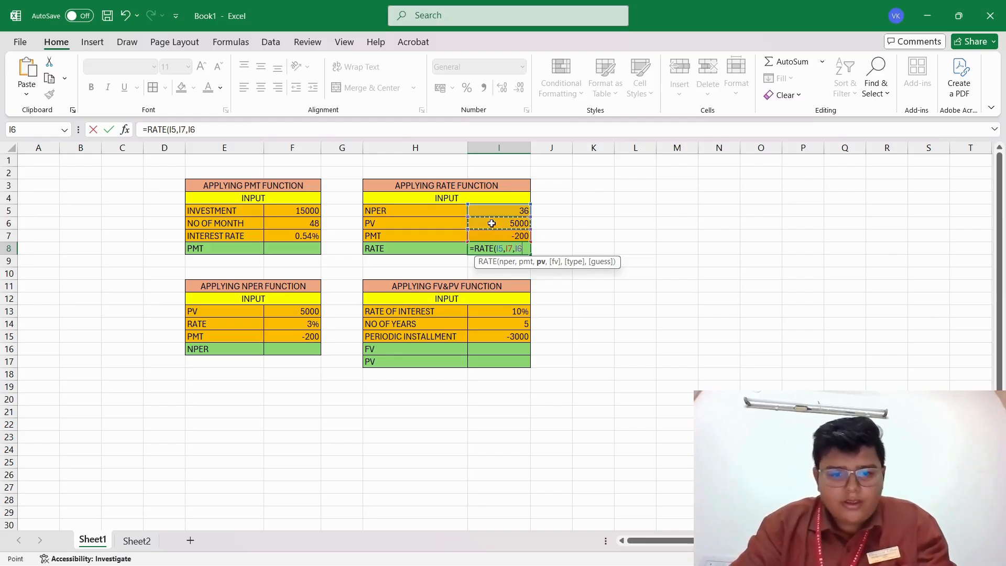
text())
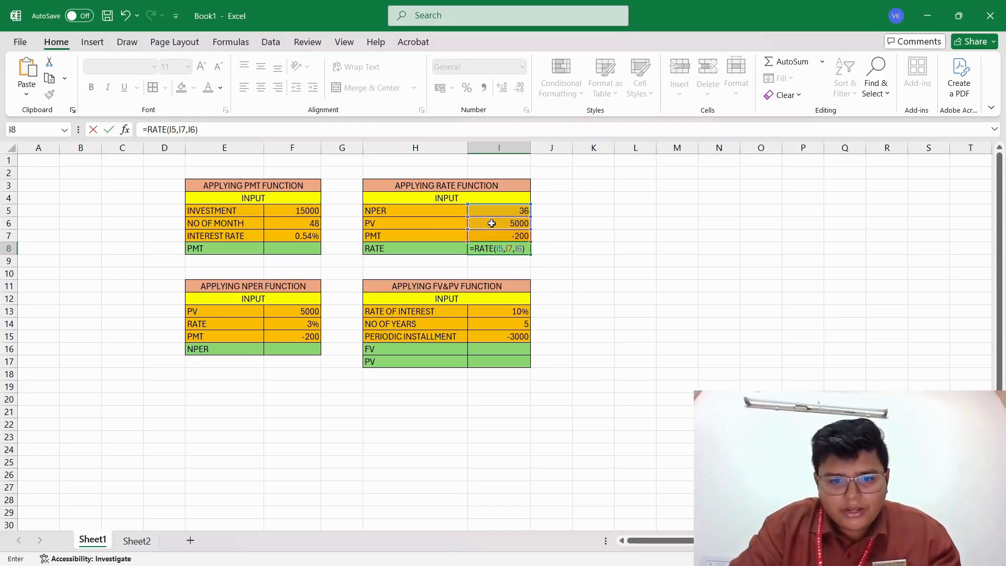
key(Return)
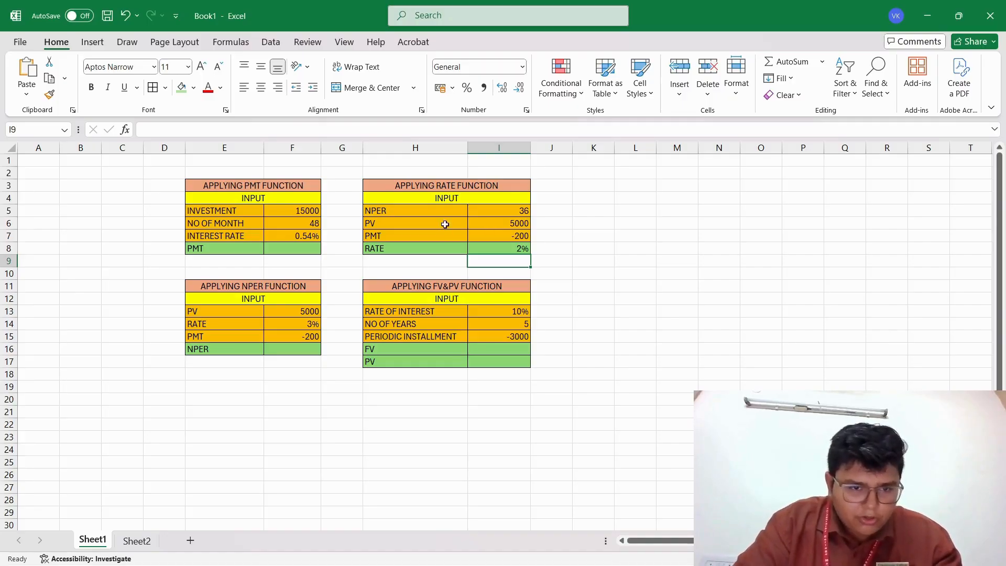
Examine the PMT table's number of months, investment and interest rate inputs, including the formula behind the interest rate in F7.
click(239, 224)
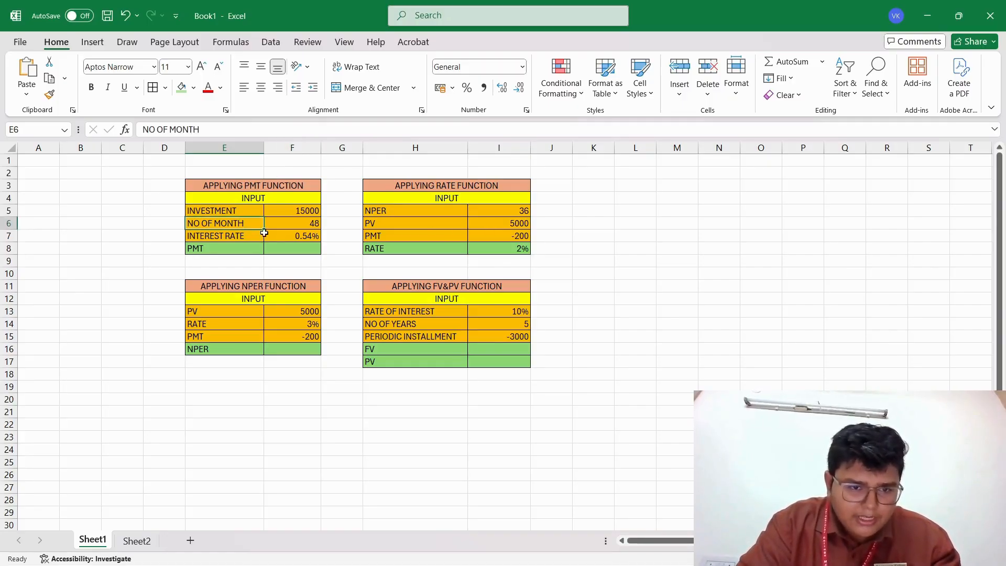
click(280, 227)
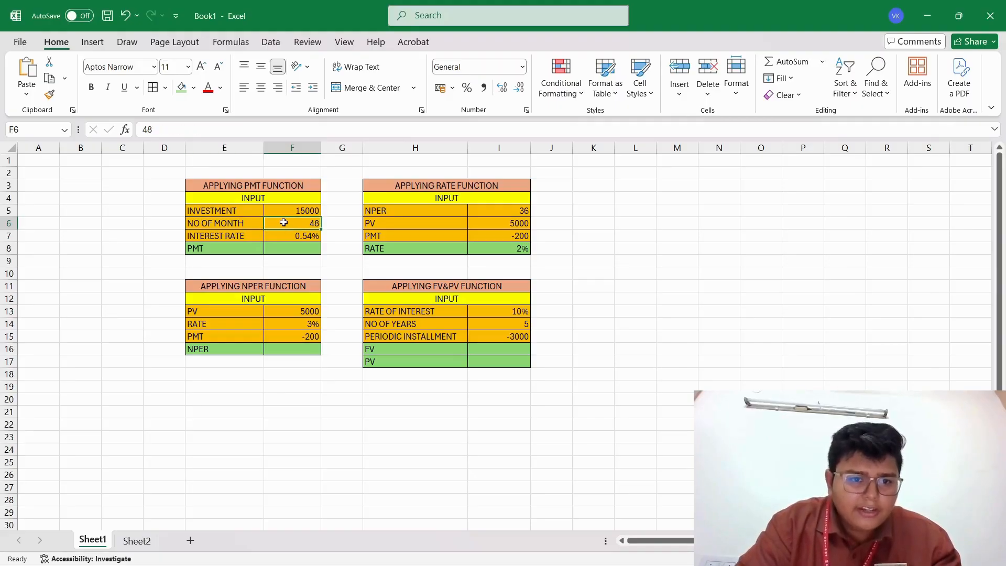
click(296, 213)
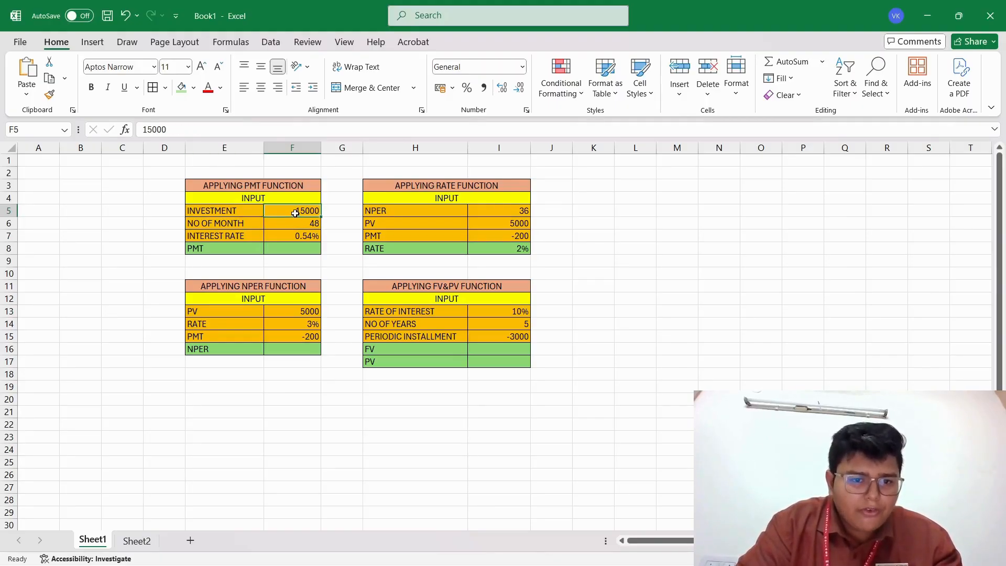
click(315, 240)
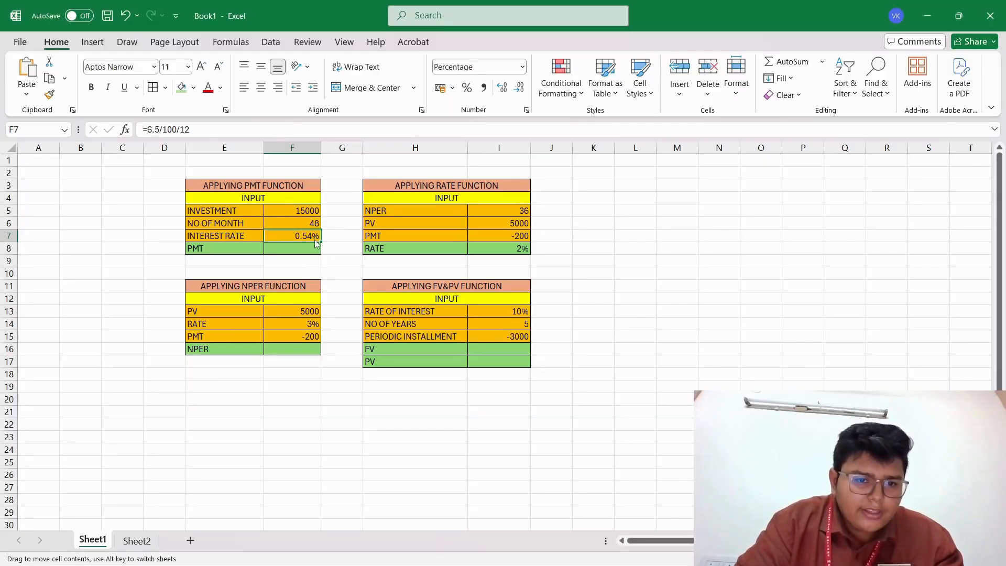
key(Down)
key(Down)
key(Down)
key(Down)
key(Down)
click(315, 240)
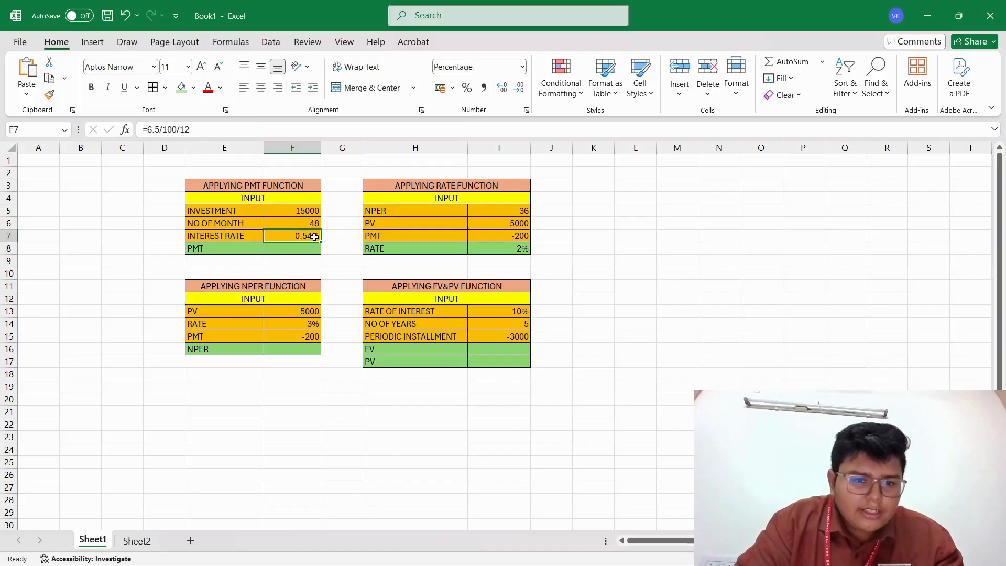
double_click(315, 239)
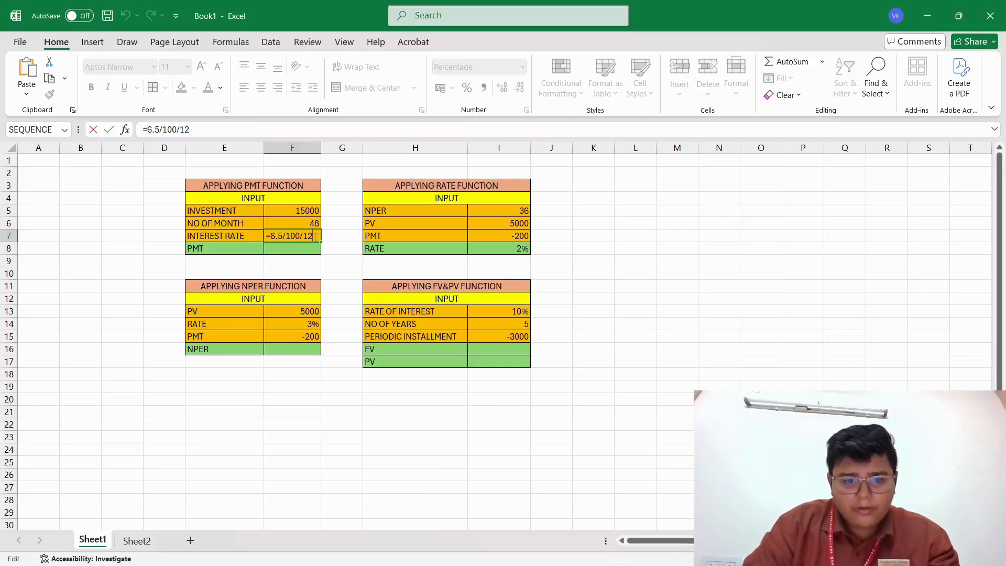
key(Return)
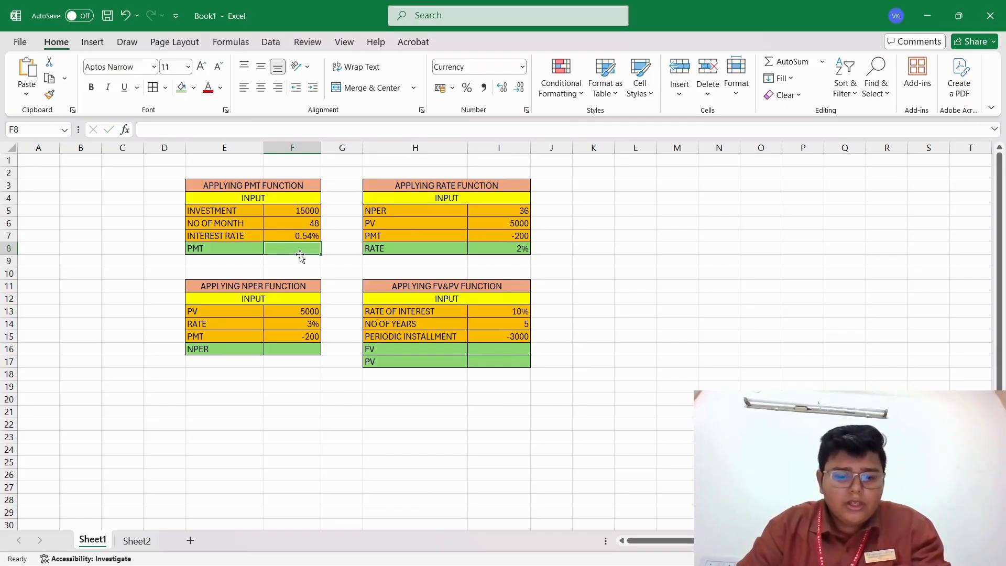
Calculate the payment in cell F8 with =PMT(F7,F6,F5), using the interest rate, number of months and investment.
text(=)
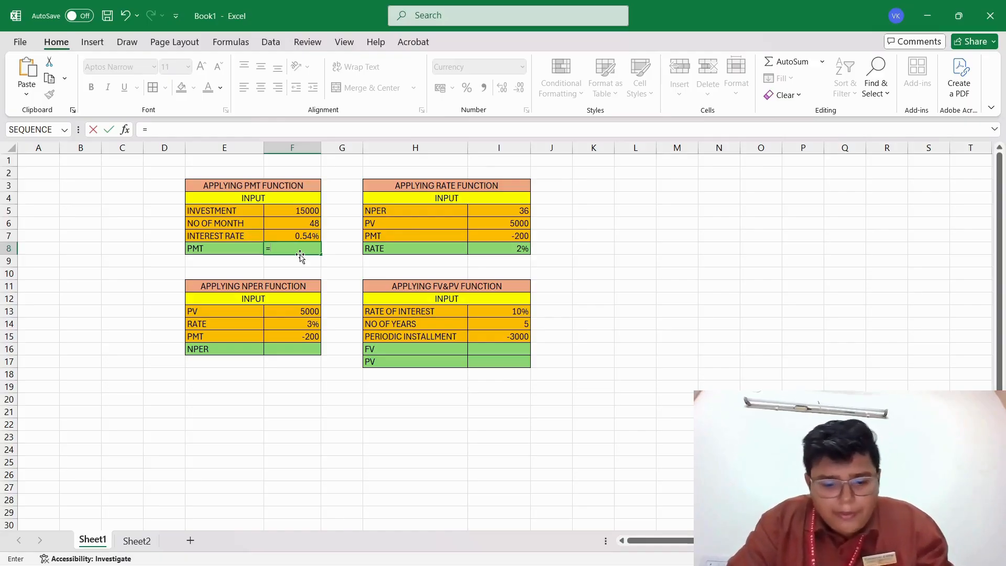
text(PMT)
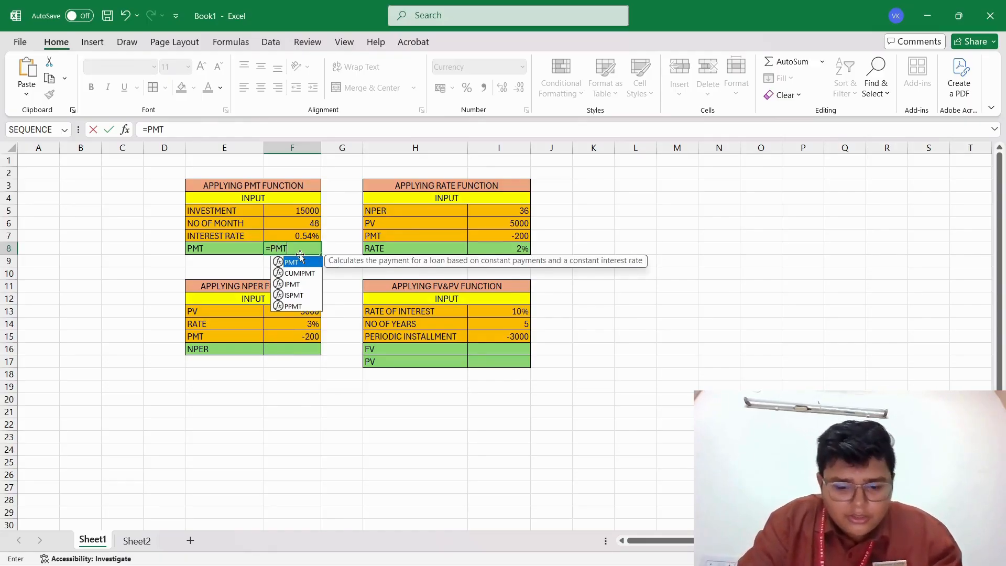
text(()
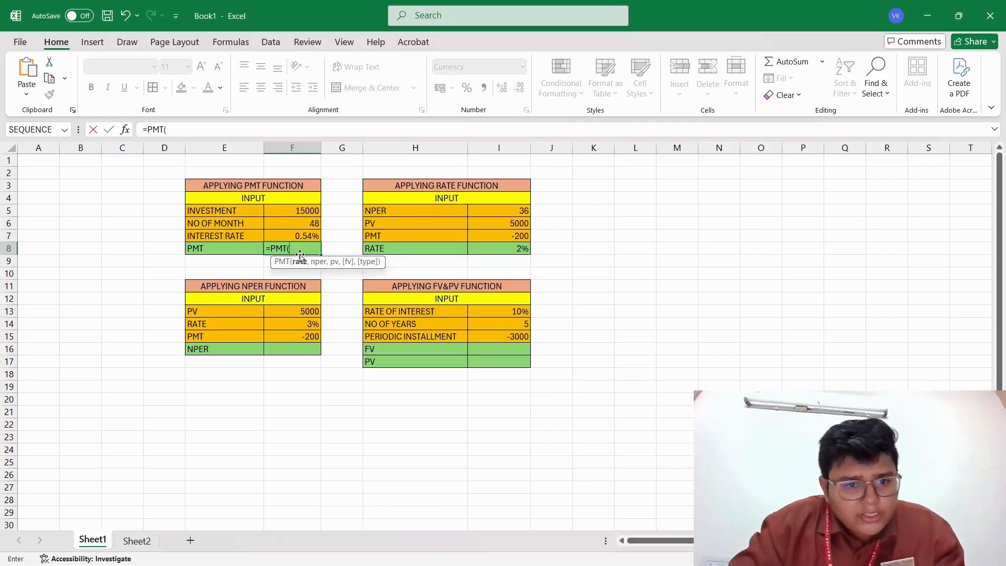
click(286, 234)
text(,)
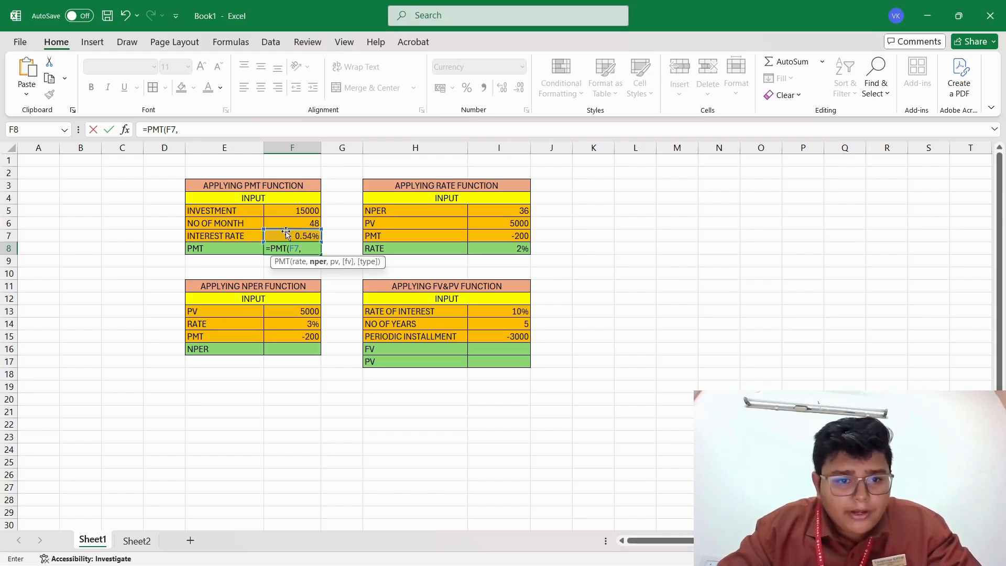
click(284, 224)
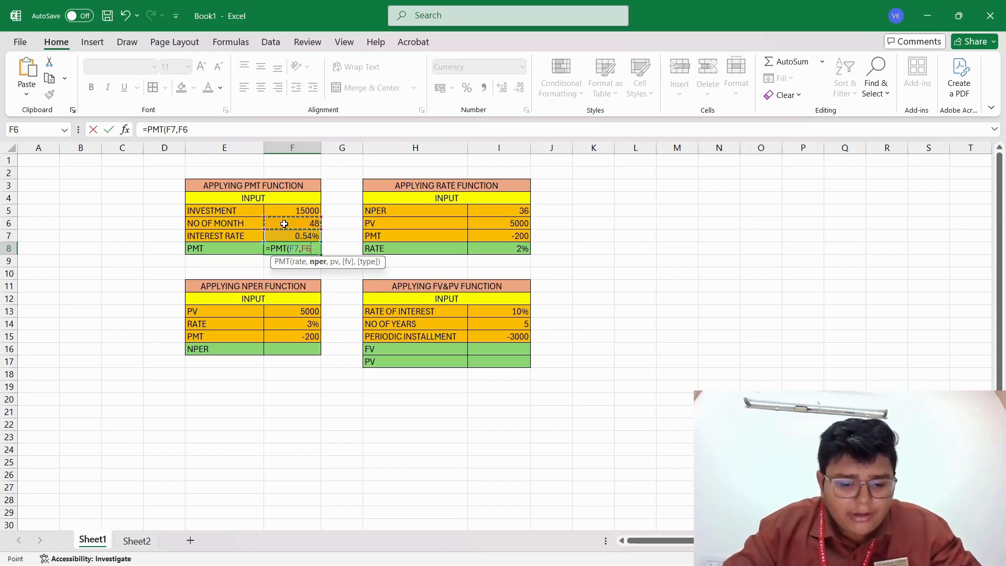
text(,)
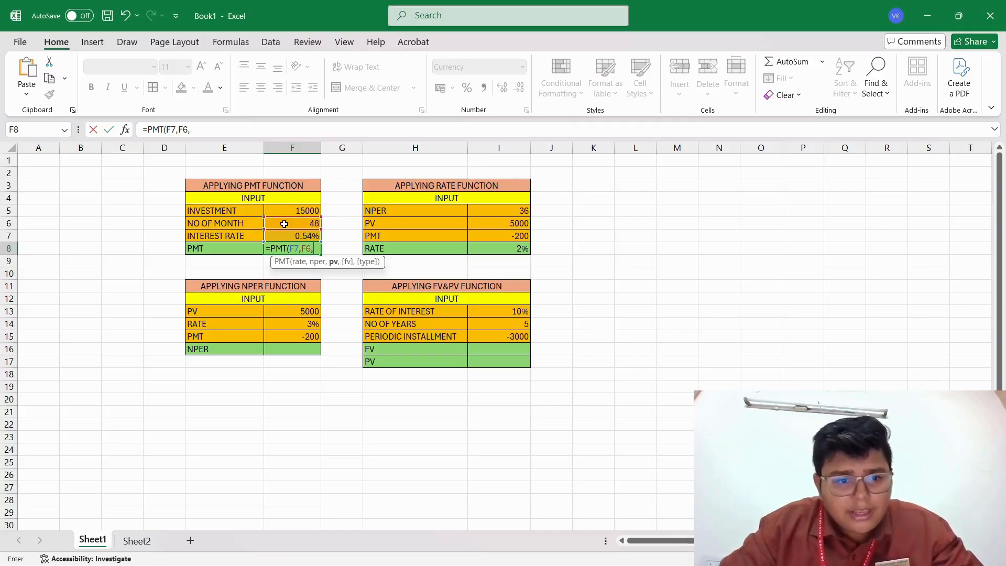
click(287, 214)
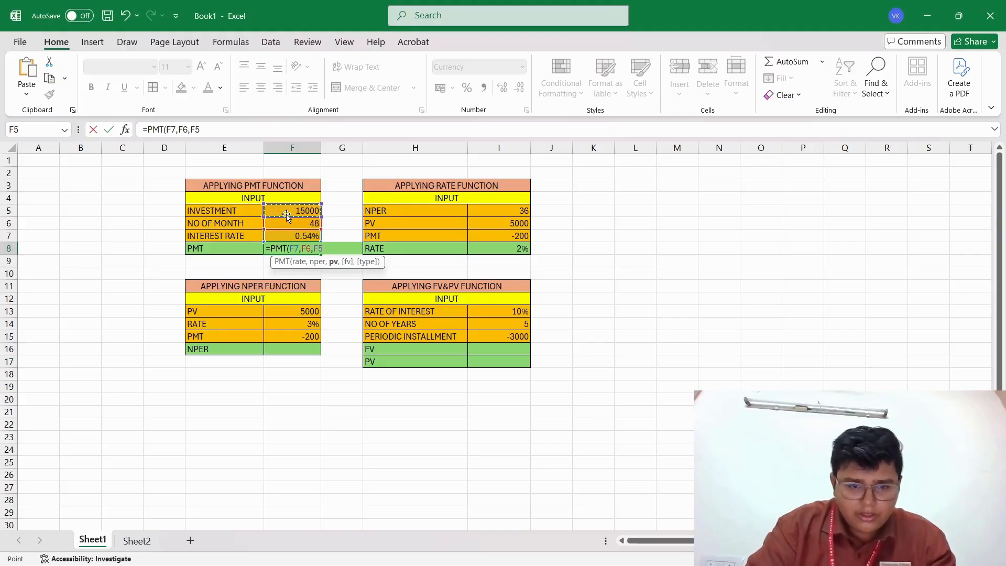
text())
key(Return)
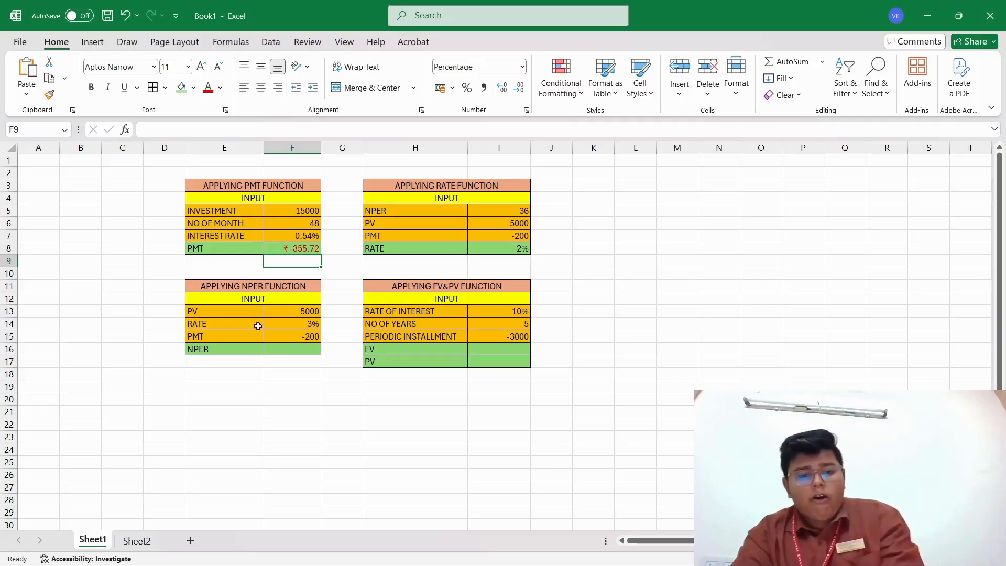
Calculate the number of periods in cell F16 with =NPER(F14,F15,F13), using the table's rate, PMT and PV.
click(291, 351)
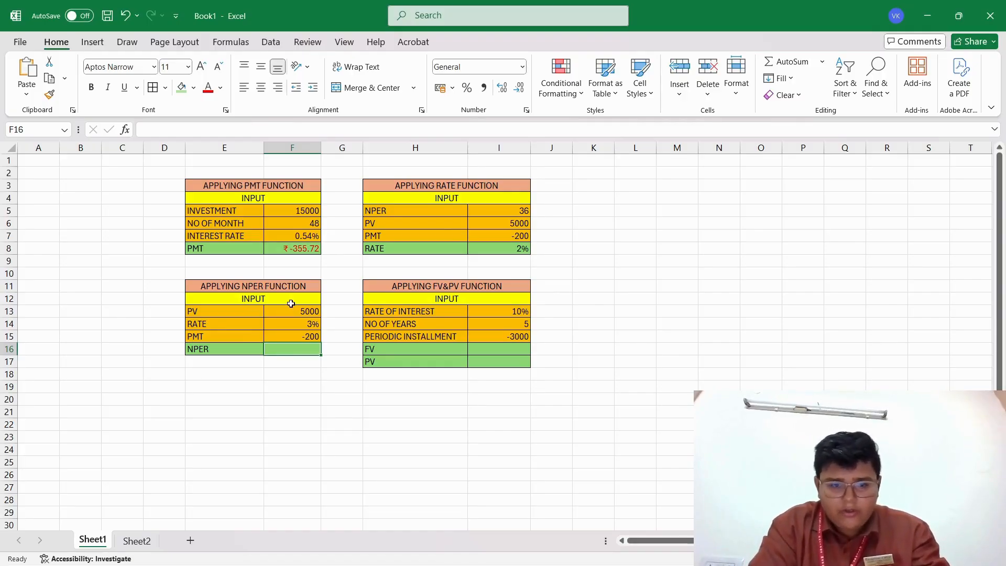
text(=)
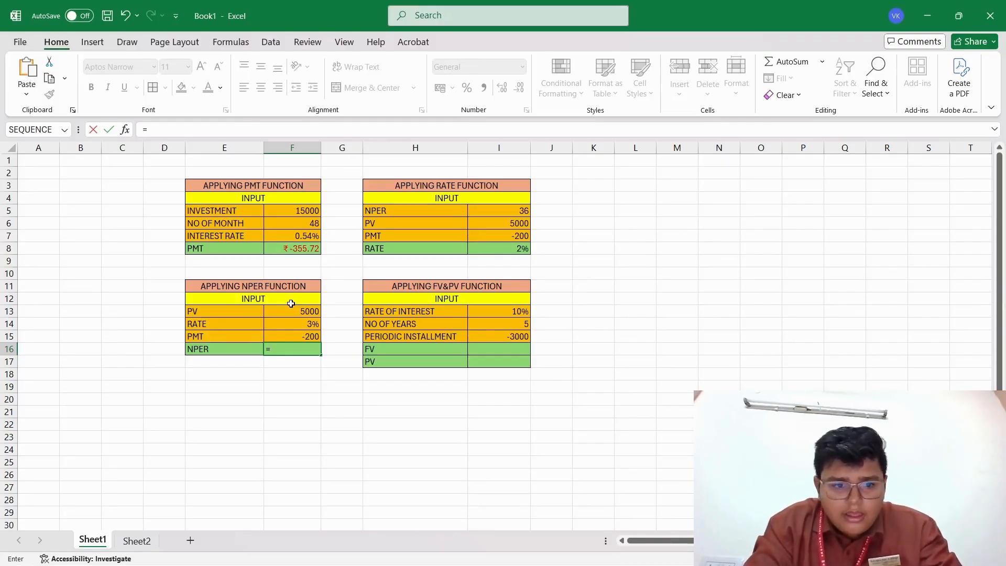
text(NPER)
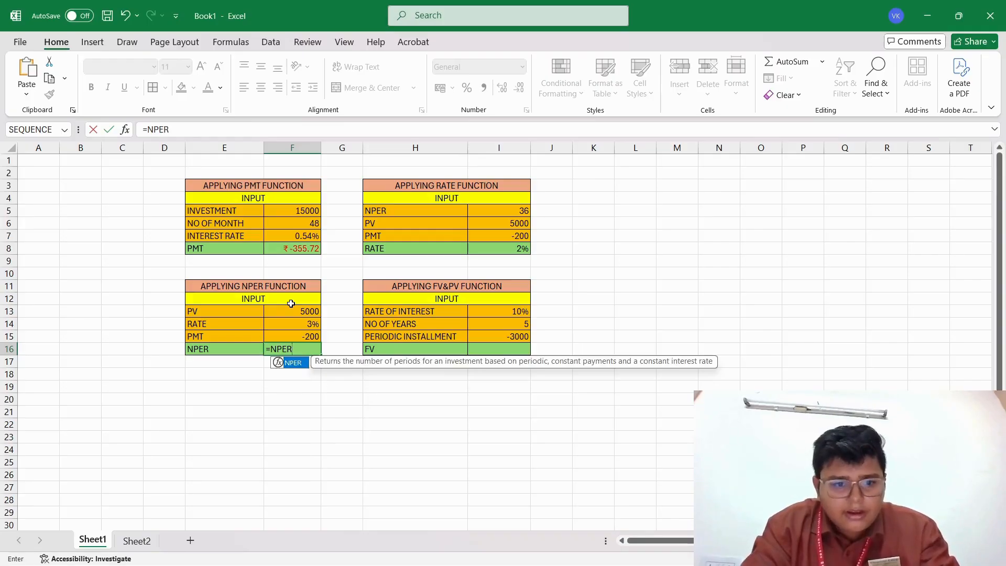
text(()
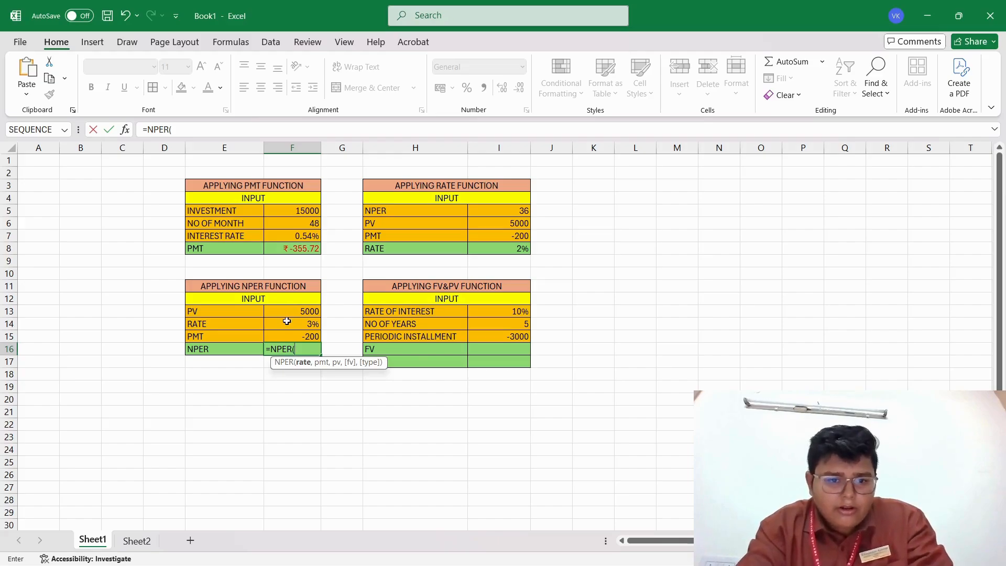
click(287, 321)
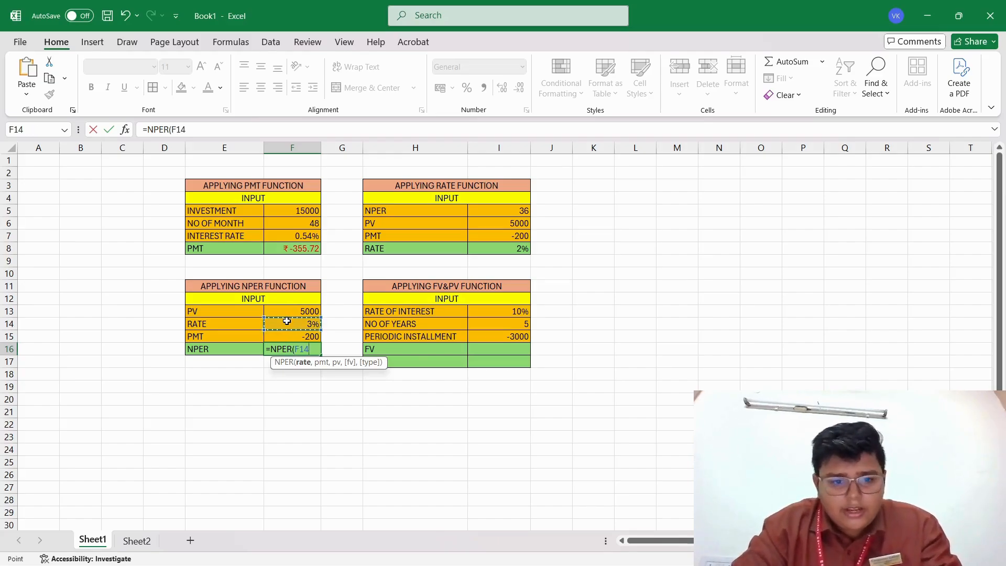
text(,)
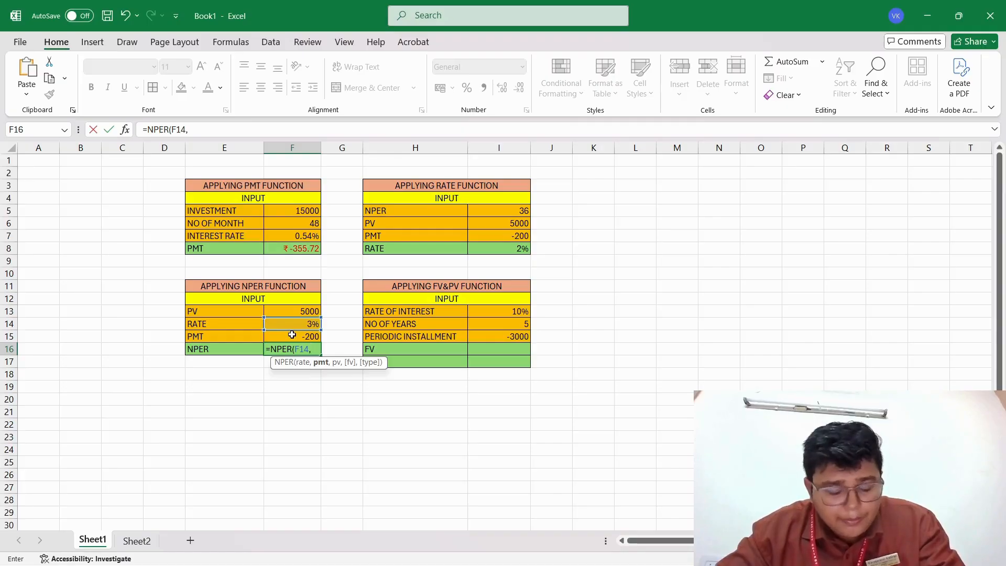
click(292, 334)
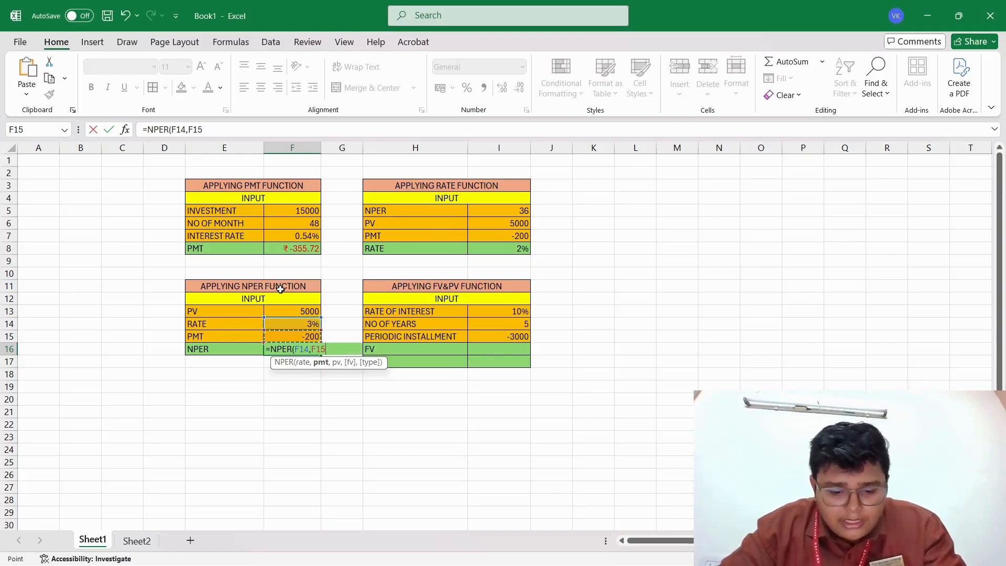
text(,)
click(280, 311)
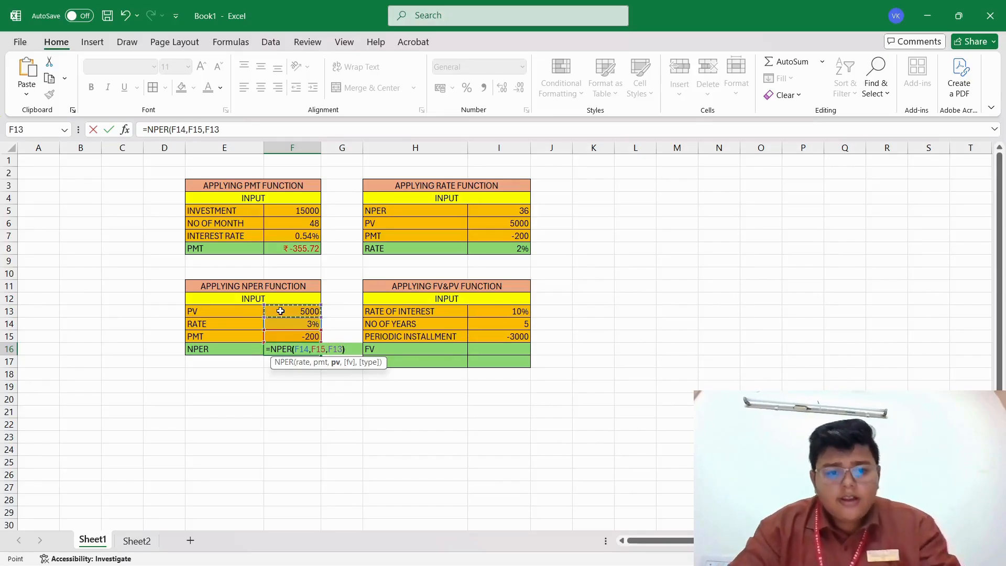
text())
key(Return)
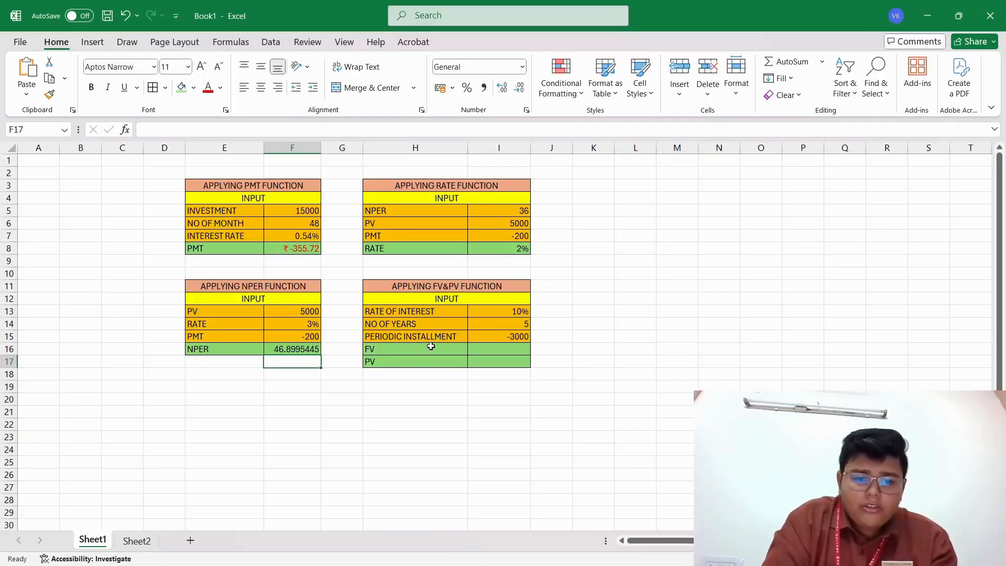
Calculate the future value in cell I16 with =FV(I13,I14,I15), using the rate of interest, number of years and periodic installment.
click(473, 347)
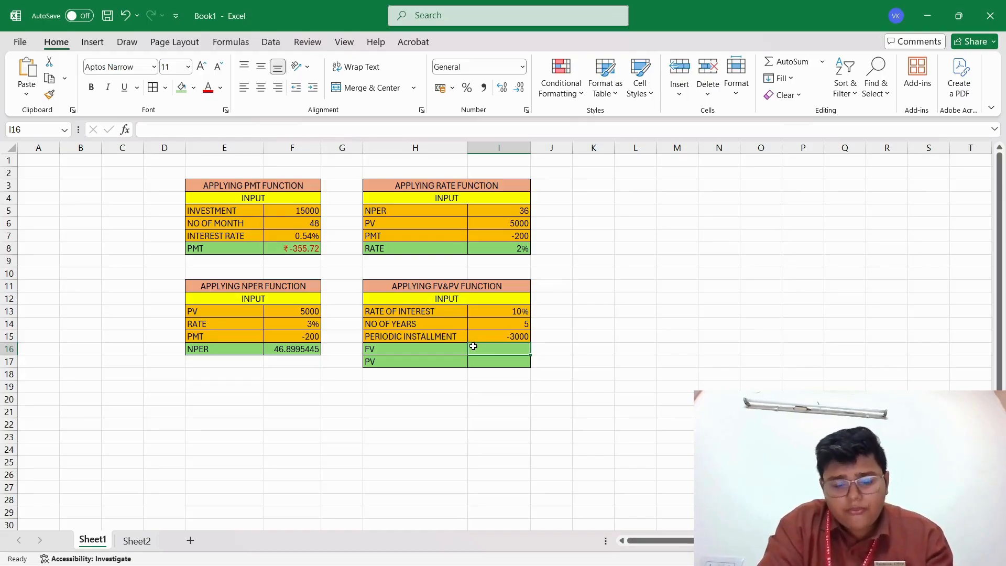
text(=)
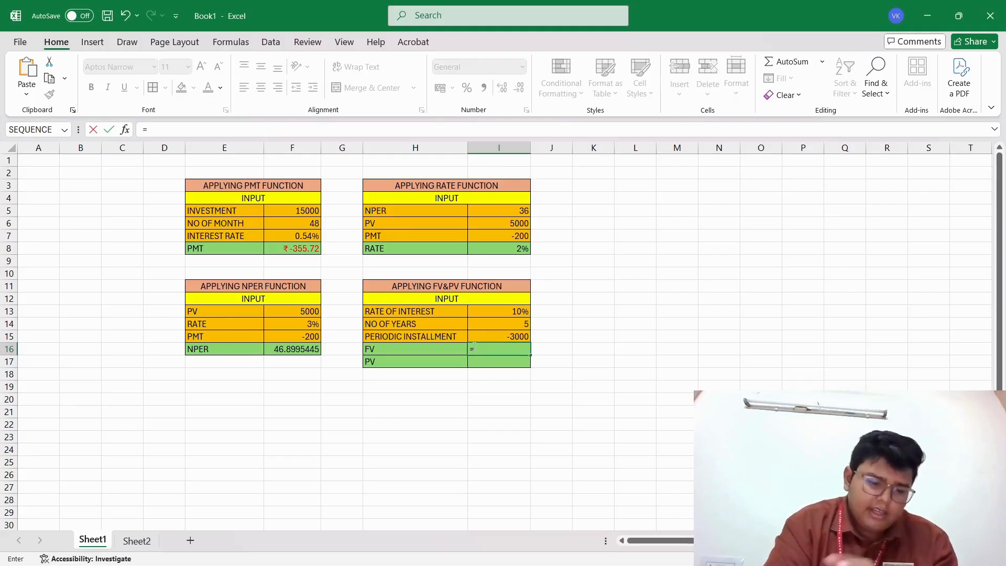
text(FV)
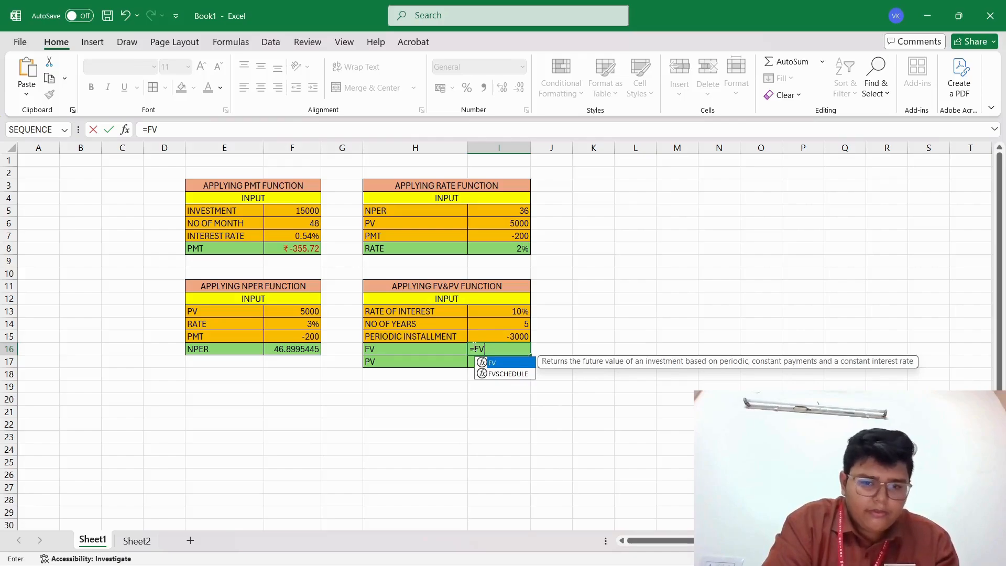
key(Escape)
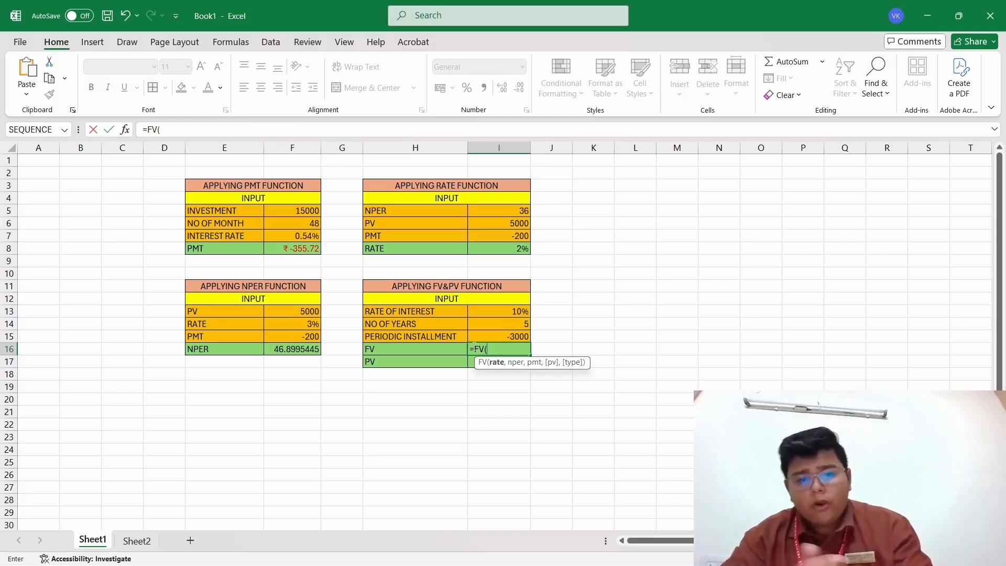
click(480, 311)
text(,)
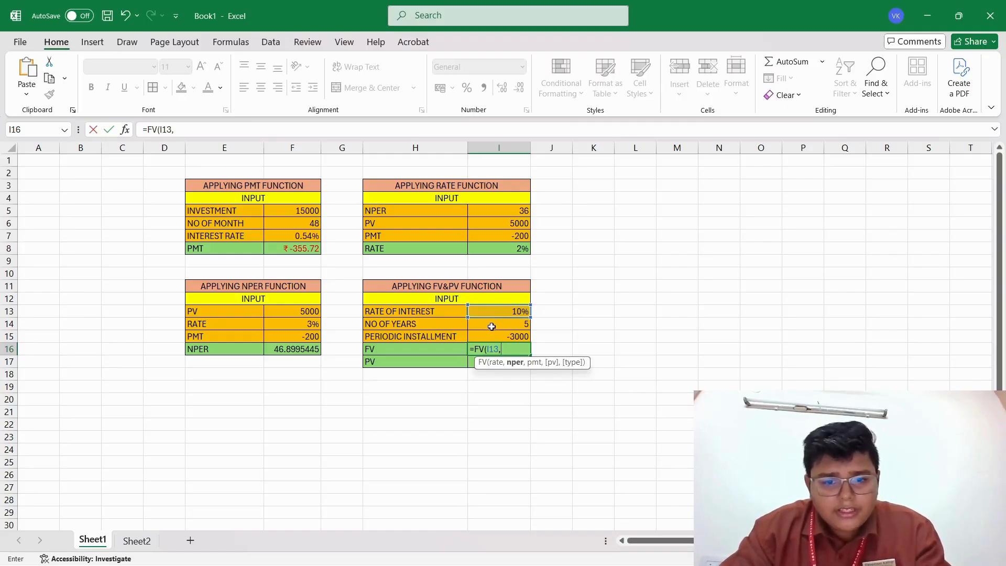
click(492, 326)
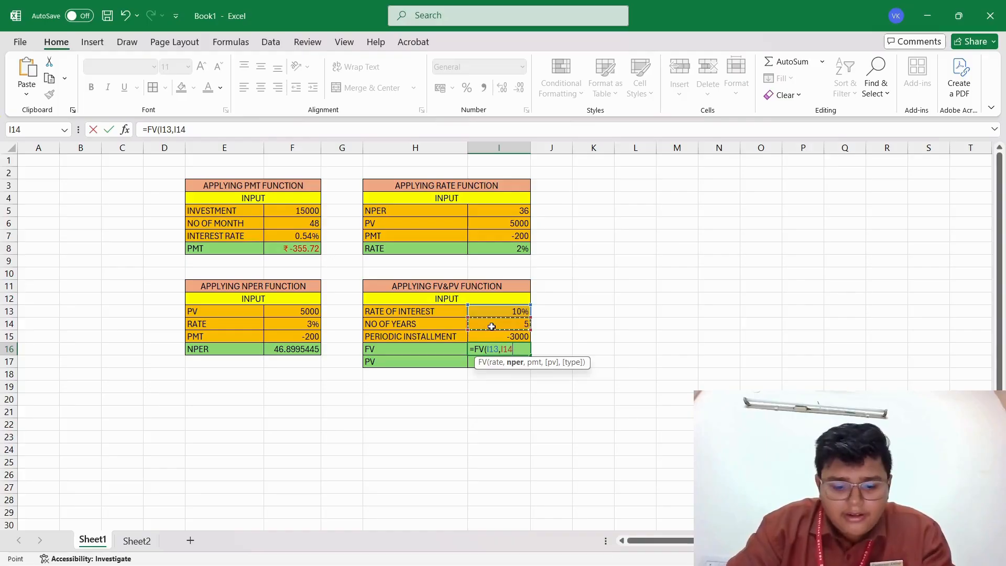
text(,)
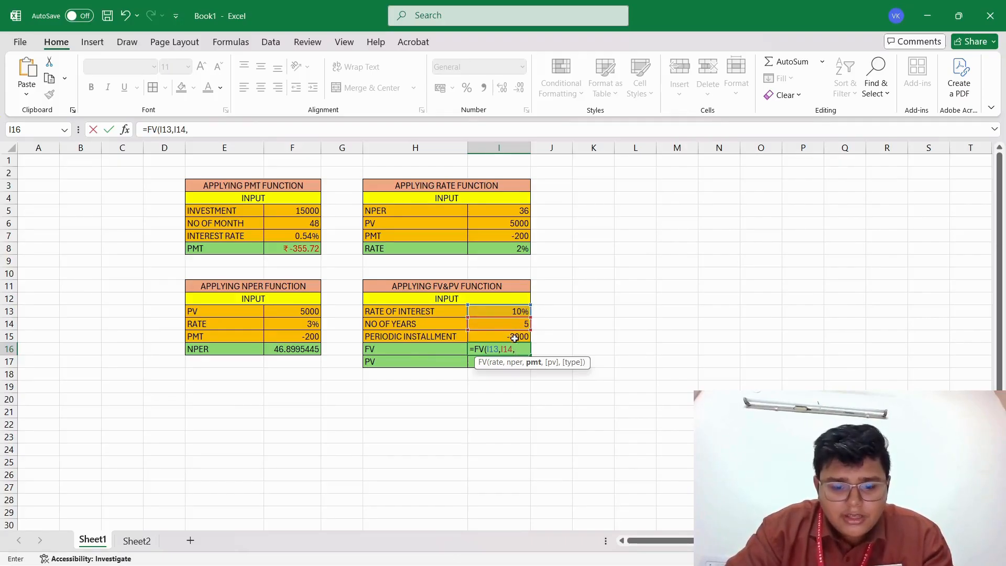
text(,)
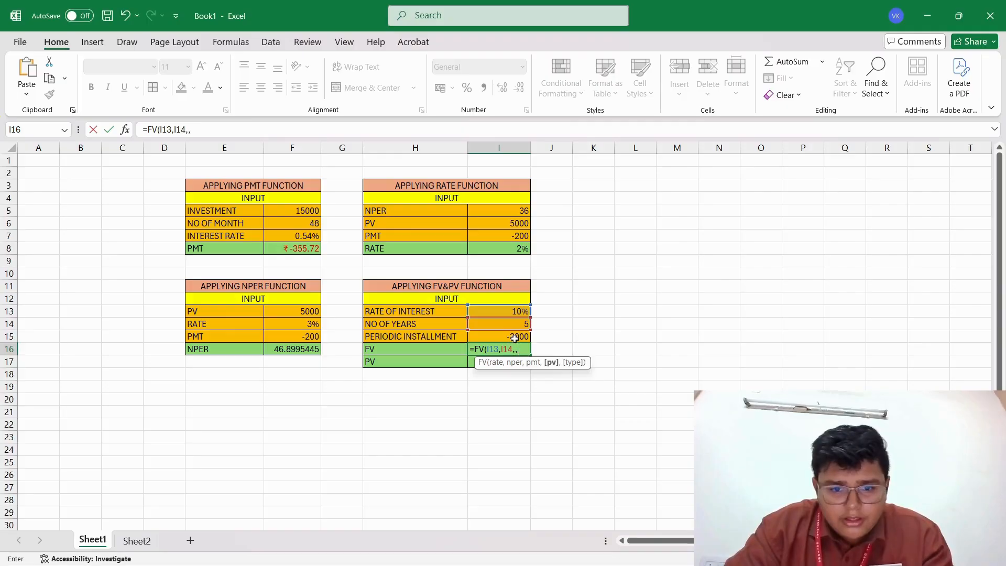
key(BackSpace)
click(515, 338)
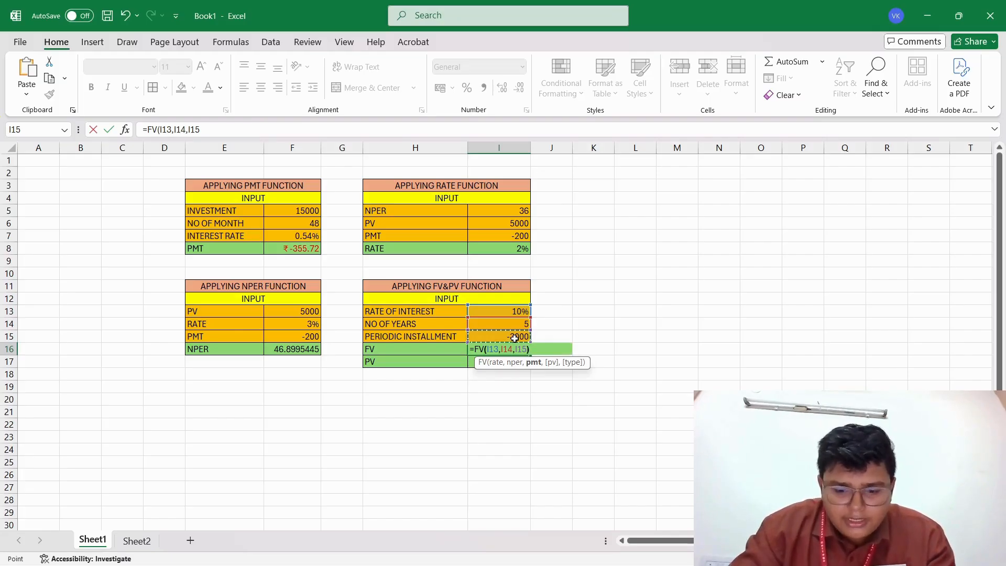
key(Return)
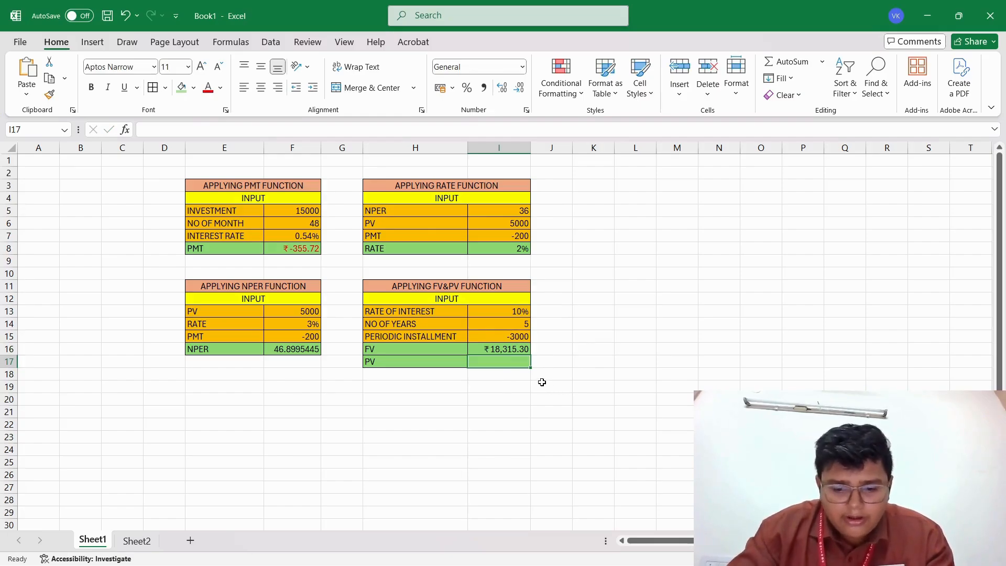
Calculate the present value in cell I17 with =PV(I13,I14,I15), using the same rate of interest, number of years and periodic installment.
text(=)
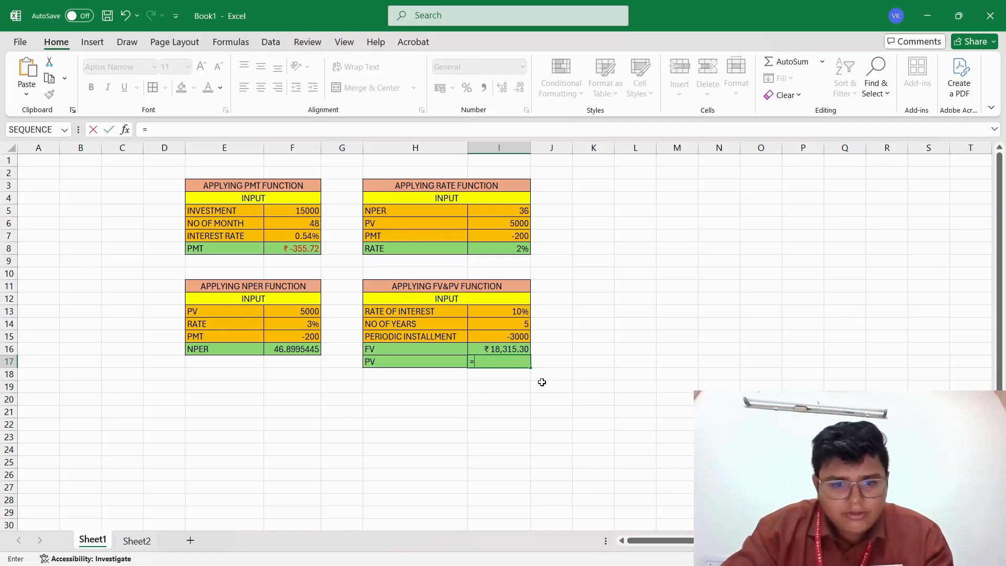
text(PV)
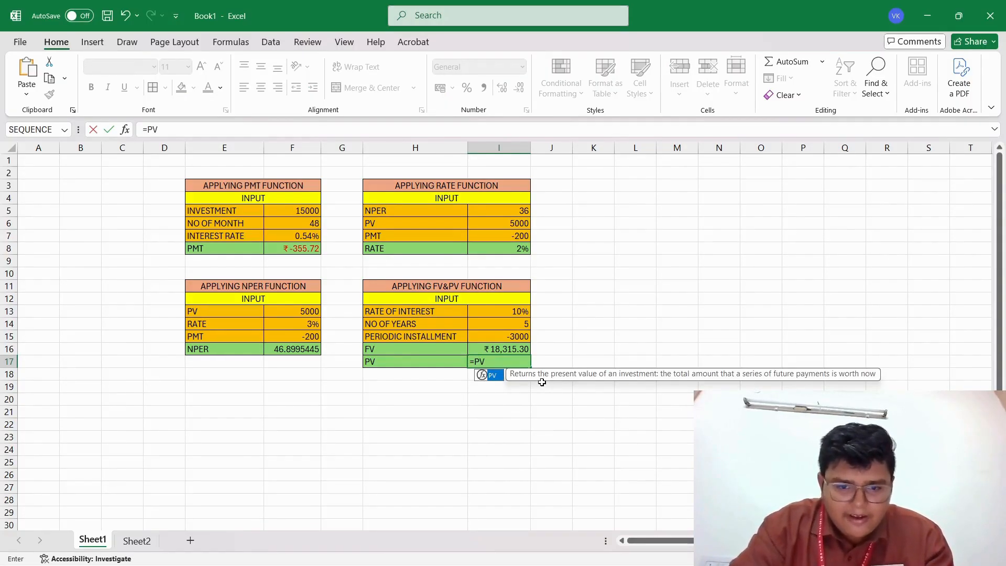
text(()
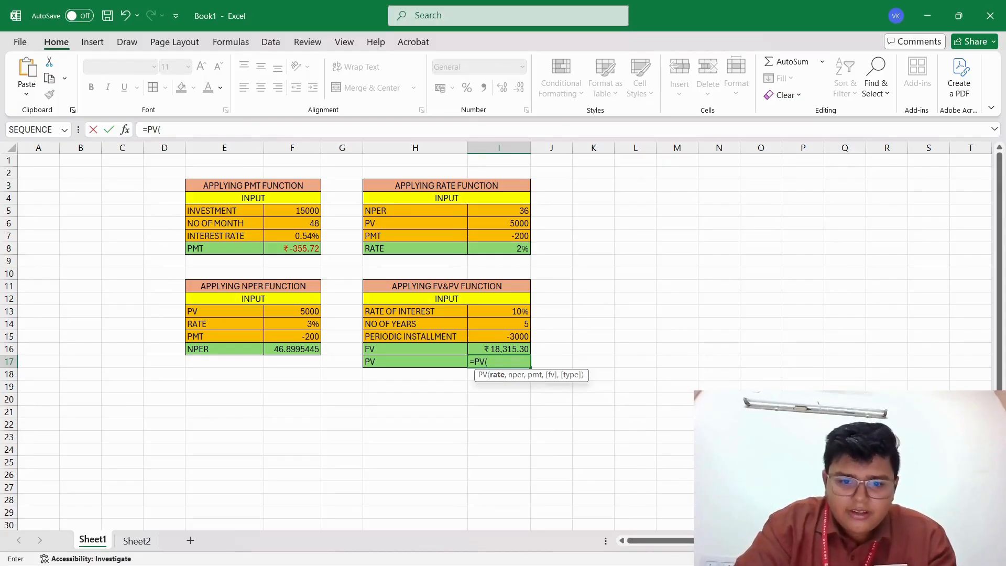
click(505, 312)
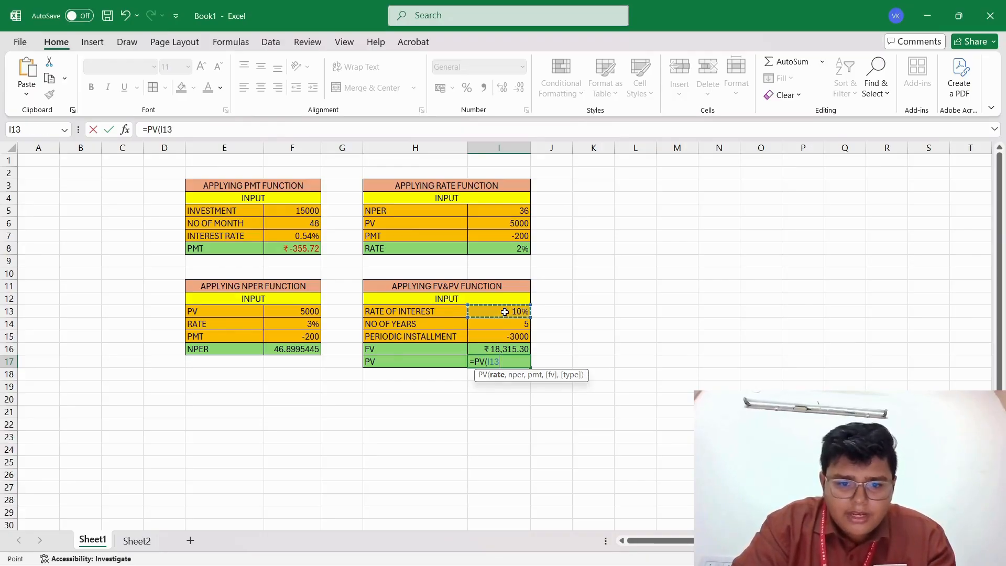
text(,)
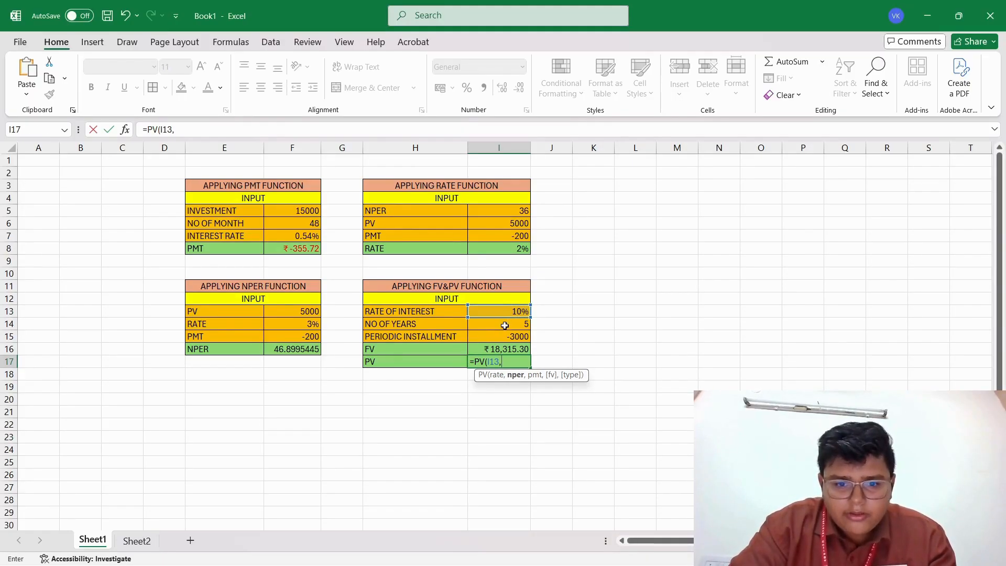
click(507, 327)
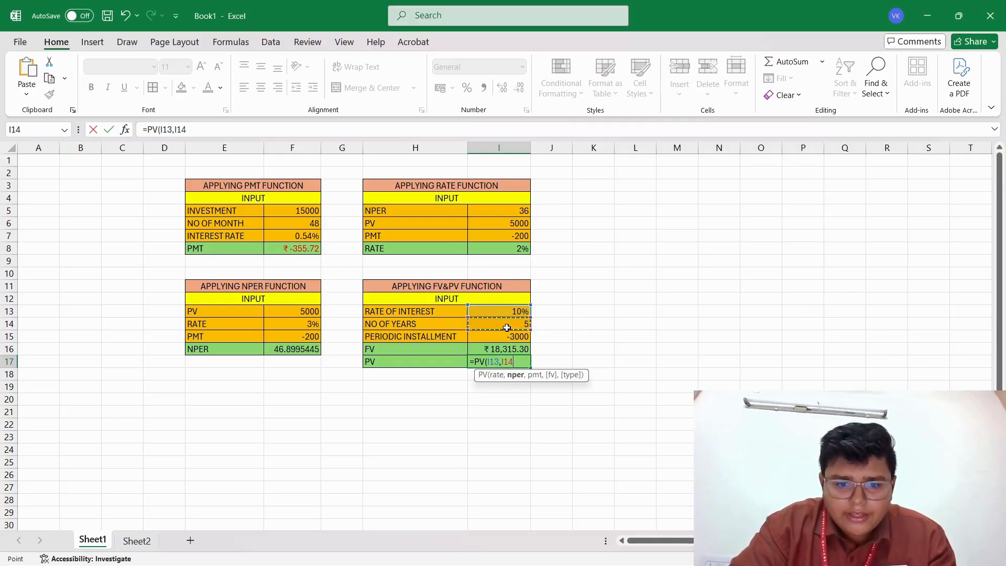
text(,)
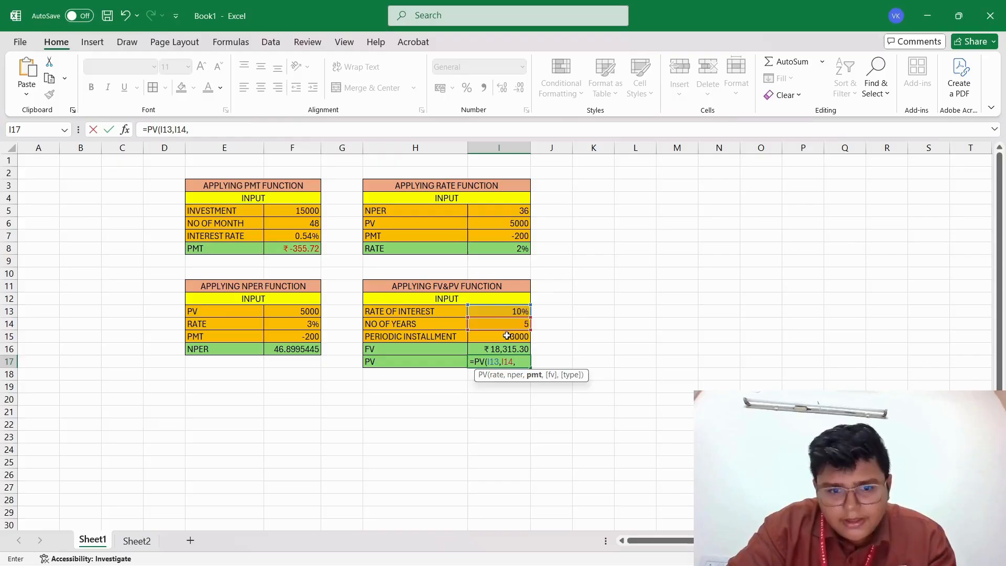
click(507, 337)
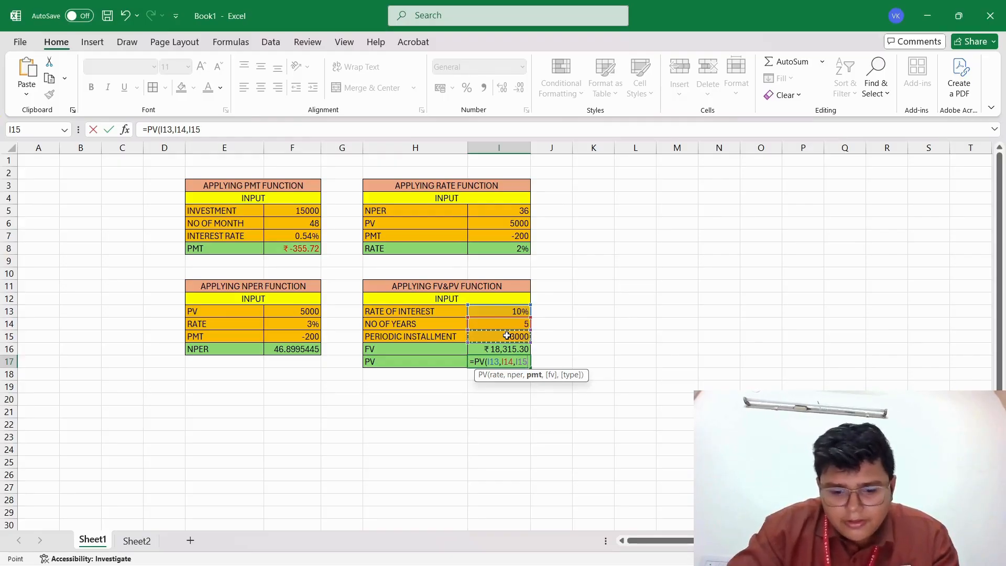
text())
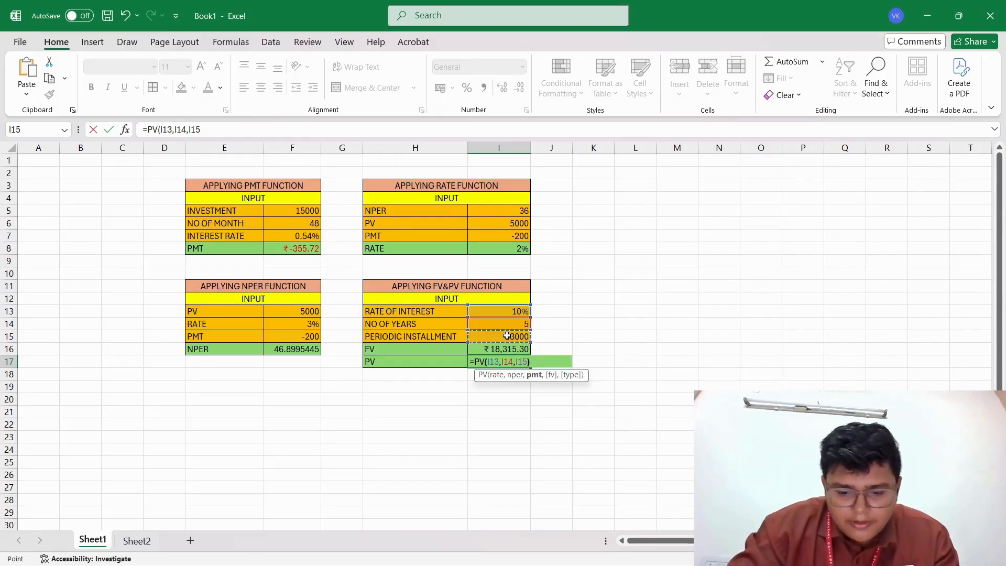
key(Return)
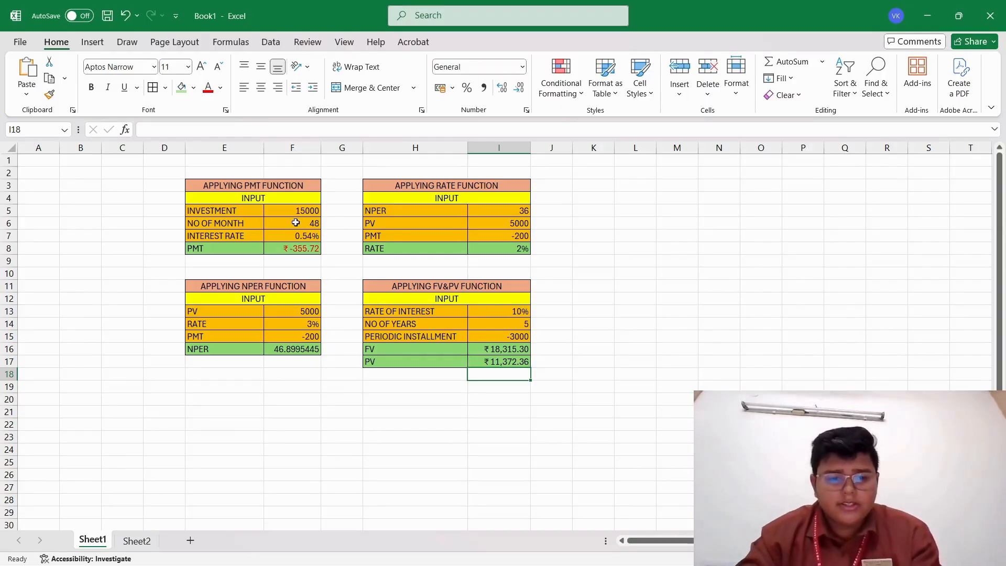
click(523, 251)
double_click(522, 252)
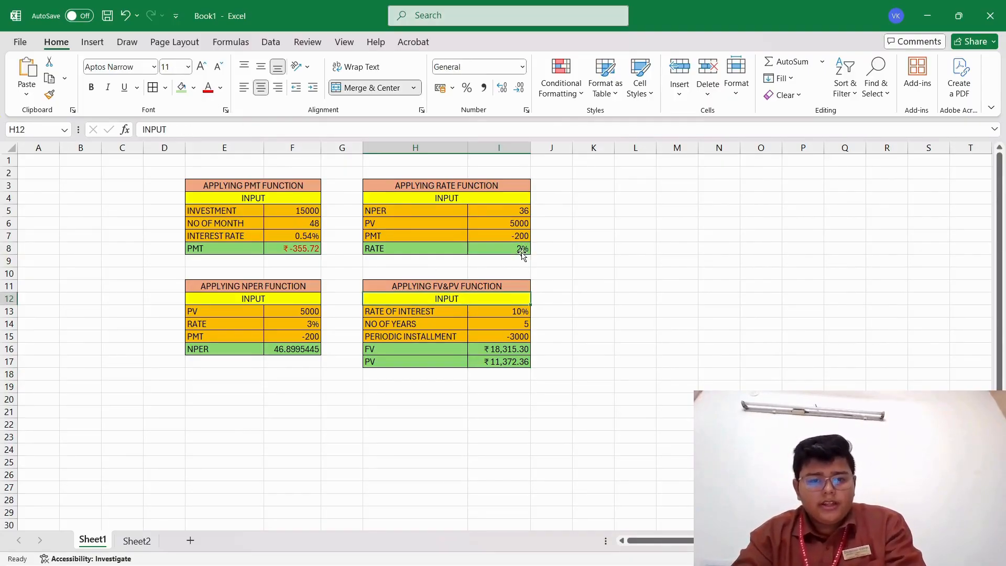
click(603, 214)
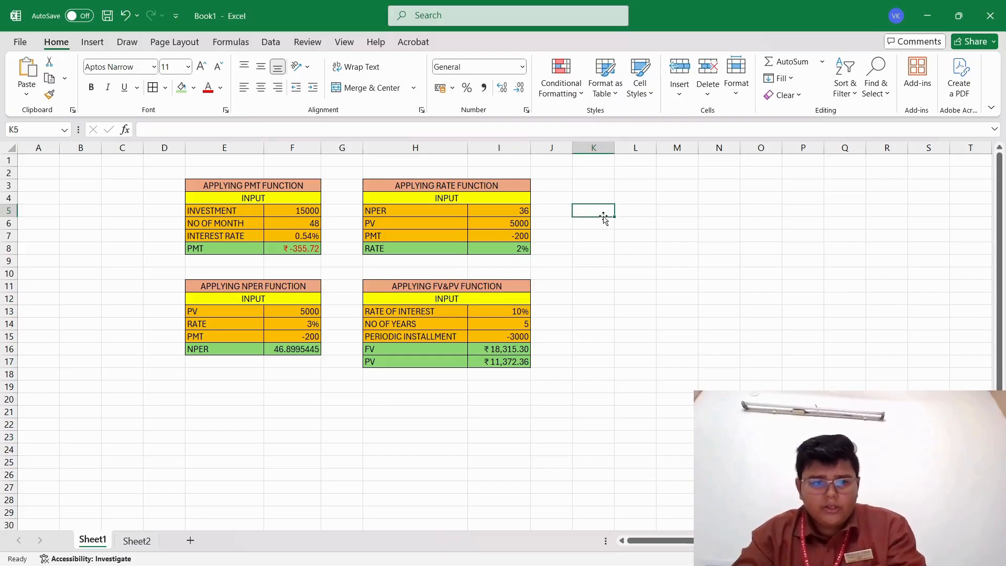
Insert the RATE function from the financial function library into cell K7, beside the RATE table.
click(604, 238)
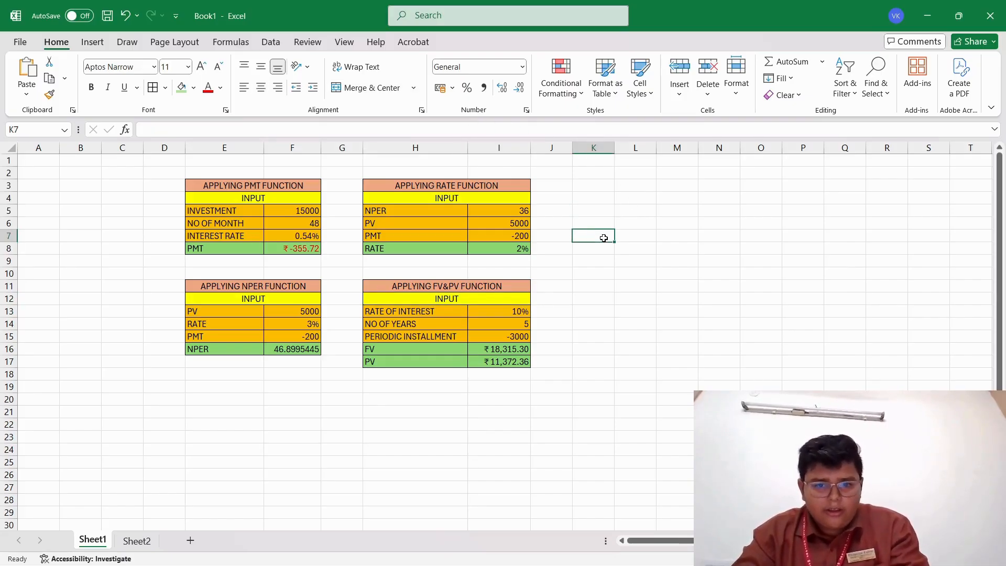
click(89, 48)
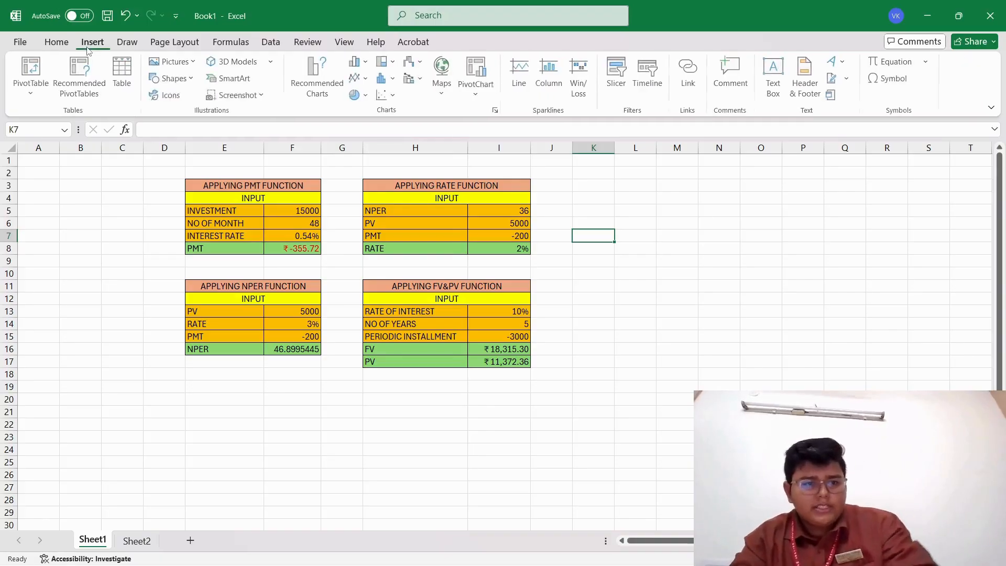
click(235, 46)
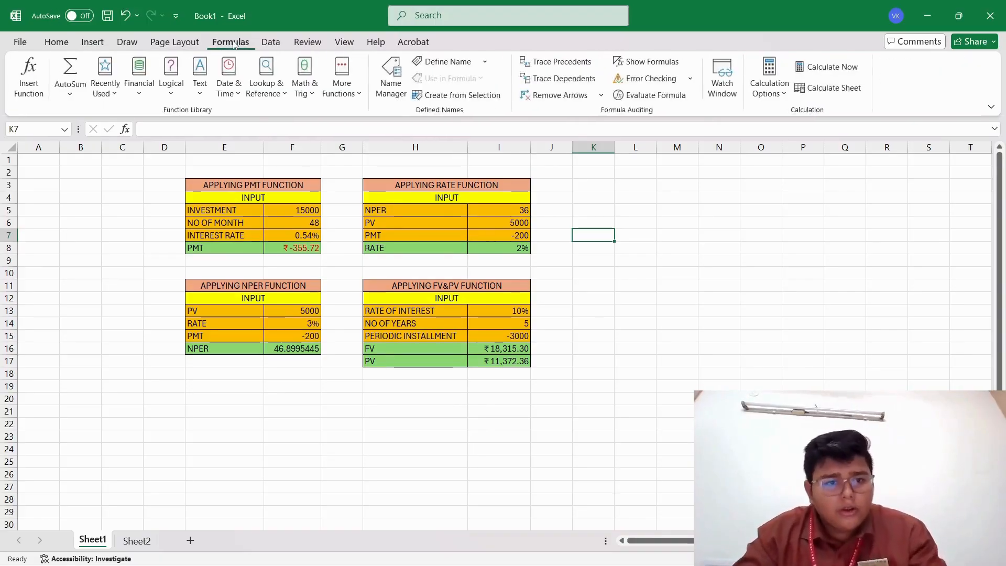
click(140, 86)
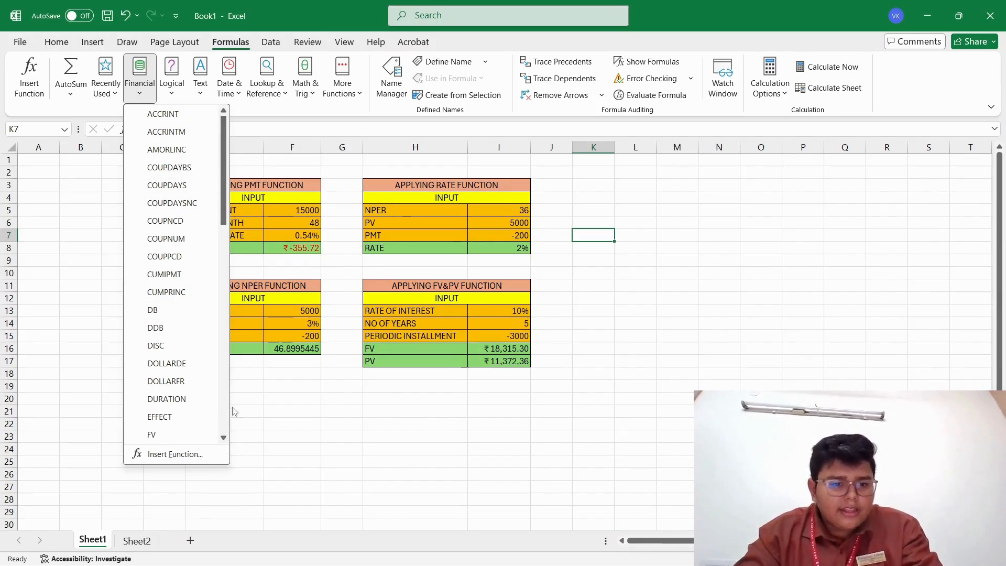
click(222, 438)
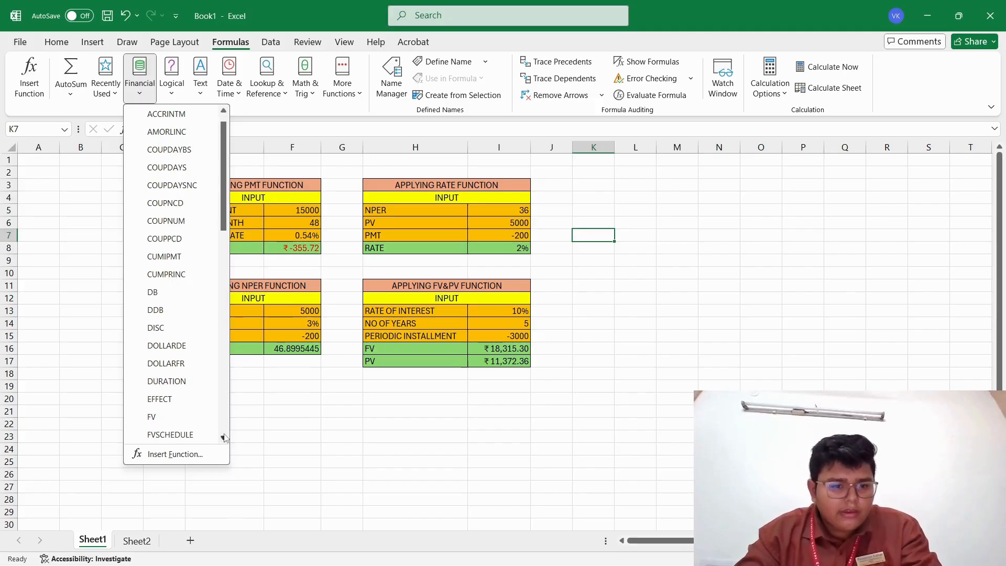
click(223, 438)
click(223, 438)
click(223, 438)
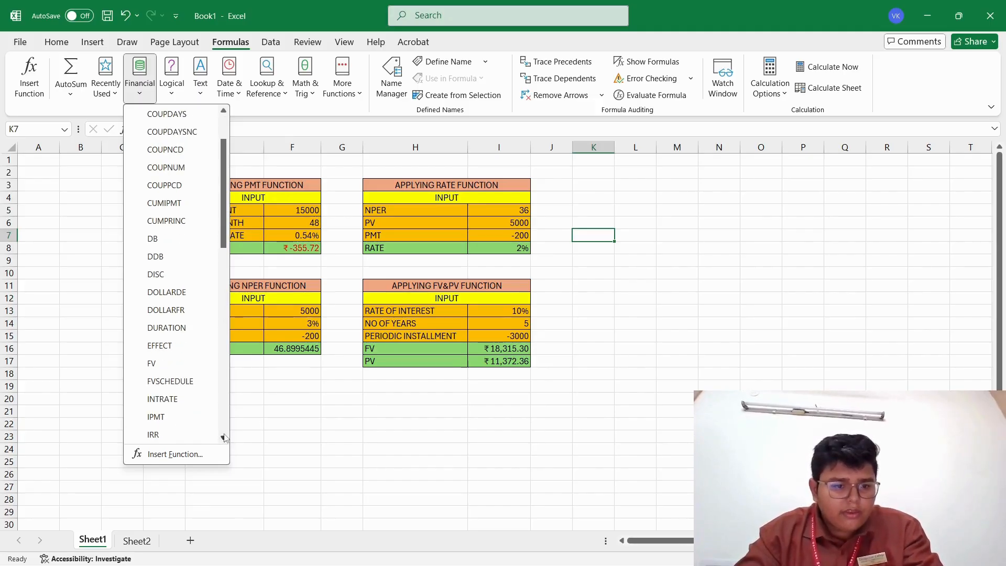
click(223, 438)
click(223, 438)
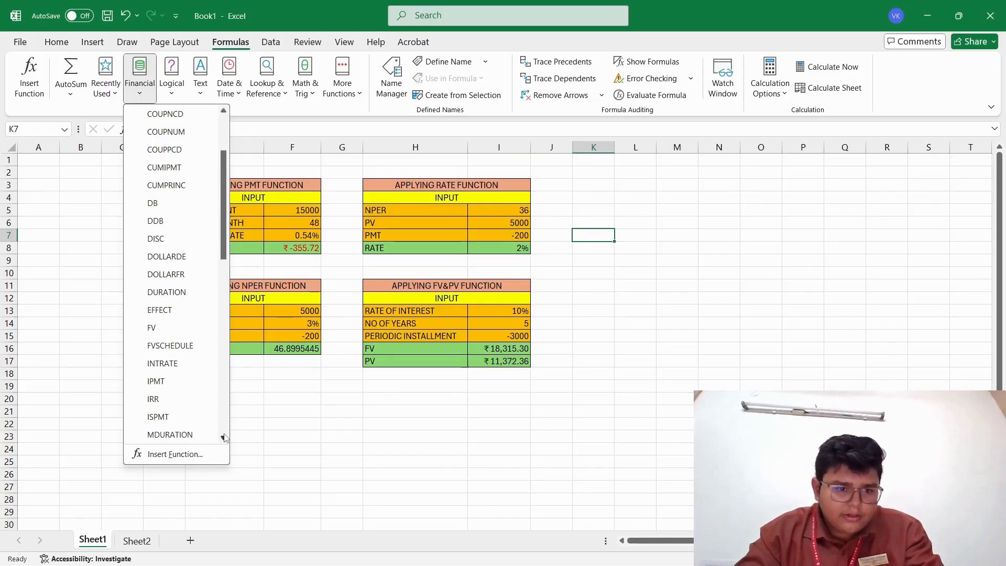
click(223, 437)
click(223, 437)
click(223, 437)
click(223, 437)
click(223, 437)
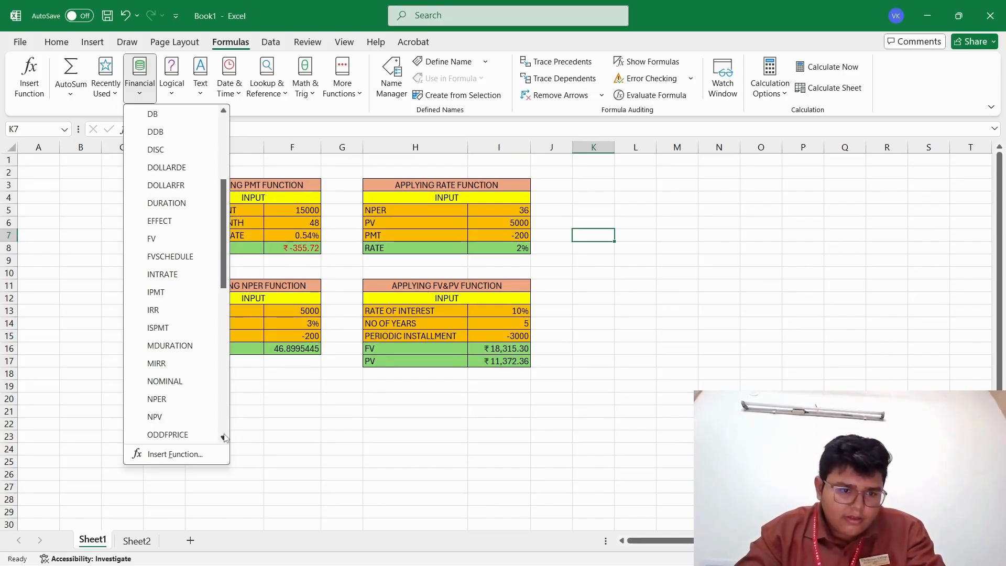
click(224, 438)
click(223, 437)
click(224, 438)
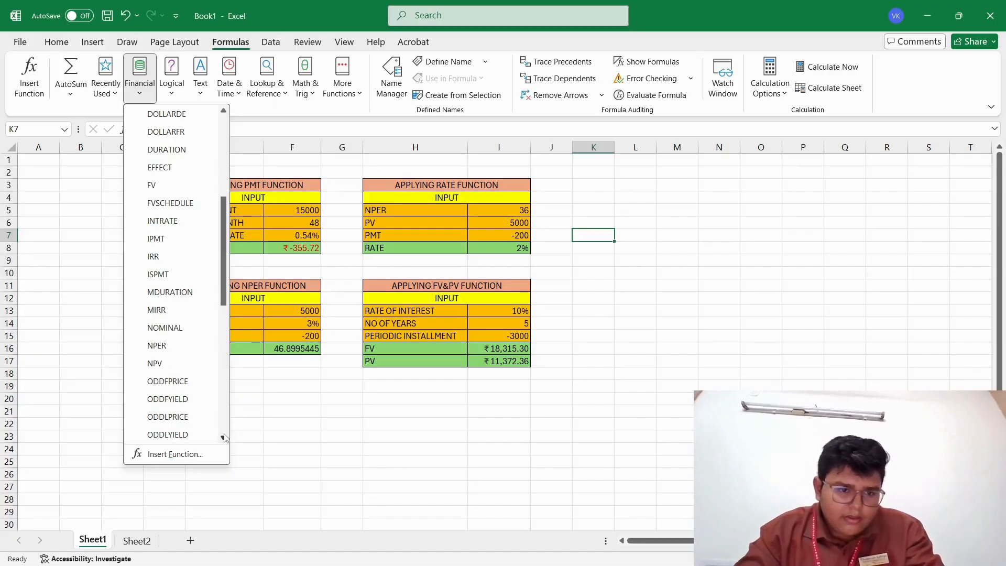
click(223, 437)
click(223, 437)
click(223, 437)
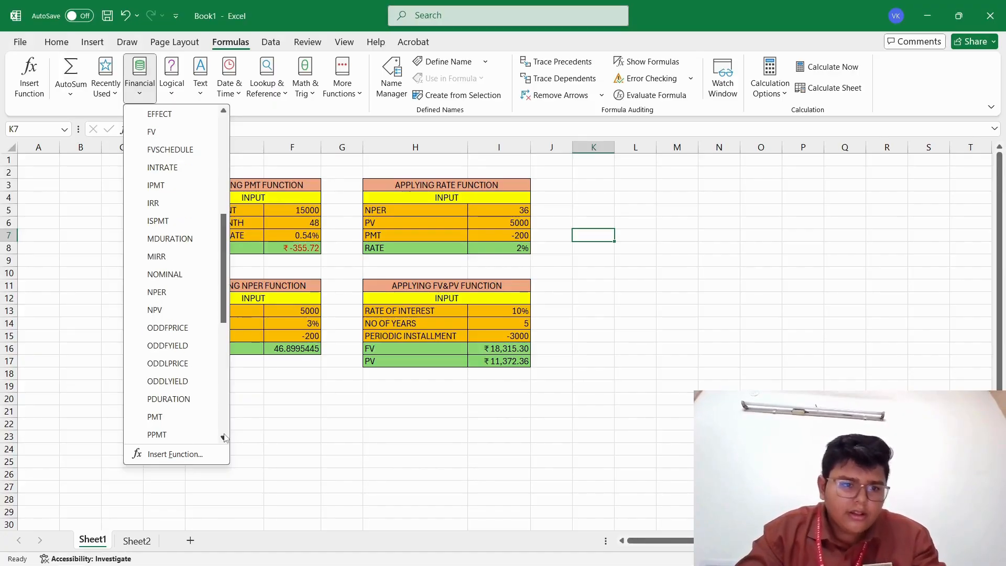
click(223, 437)
click(223, 437)
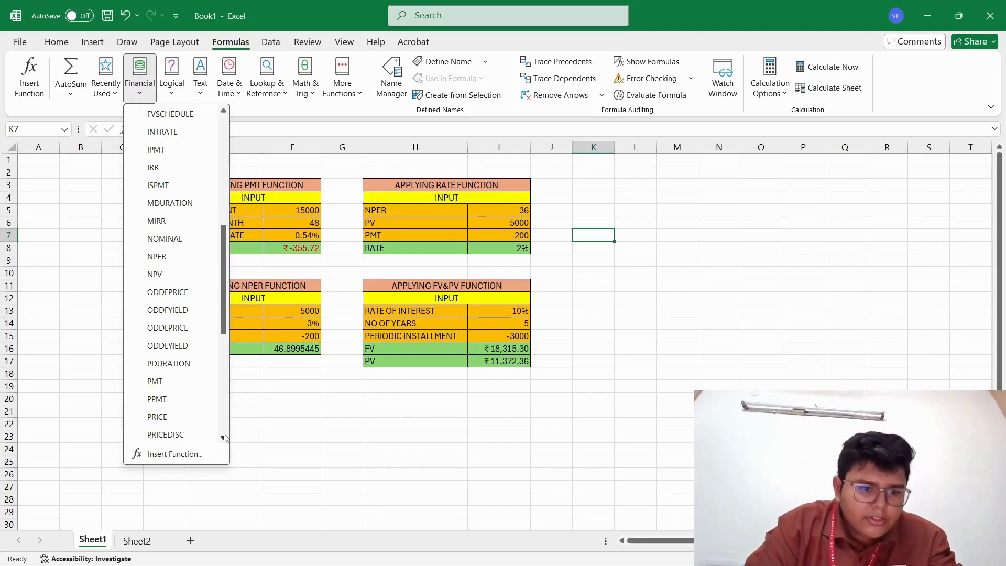
click(223, 437)
click(224, 437)
click(223, 437)
click(223, 437)
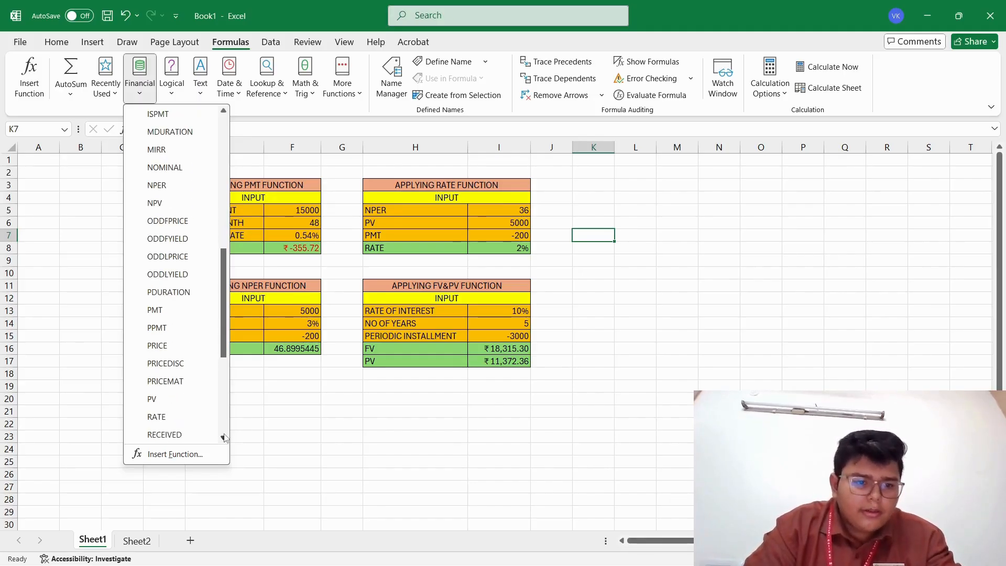
click(223, 437)
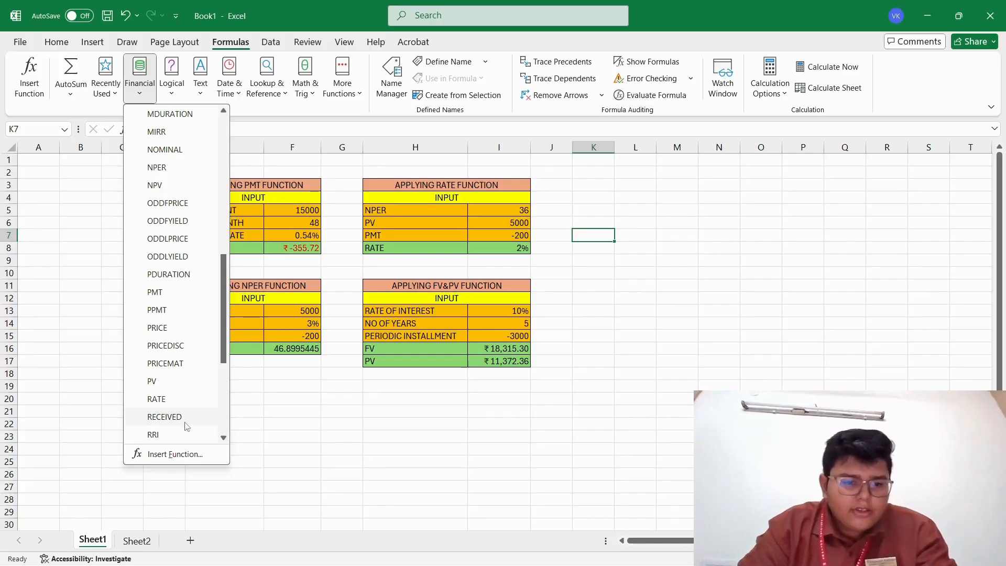
click(156, 400)
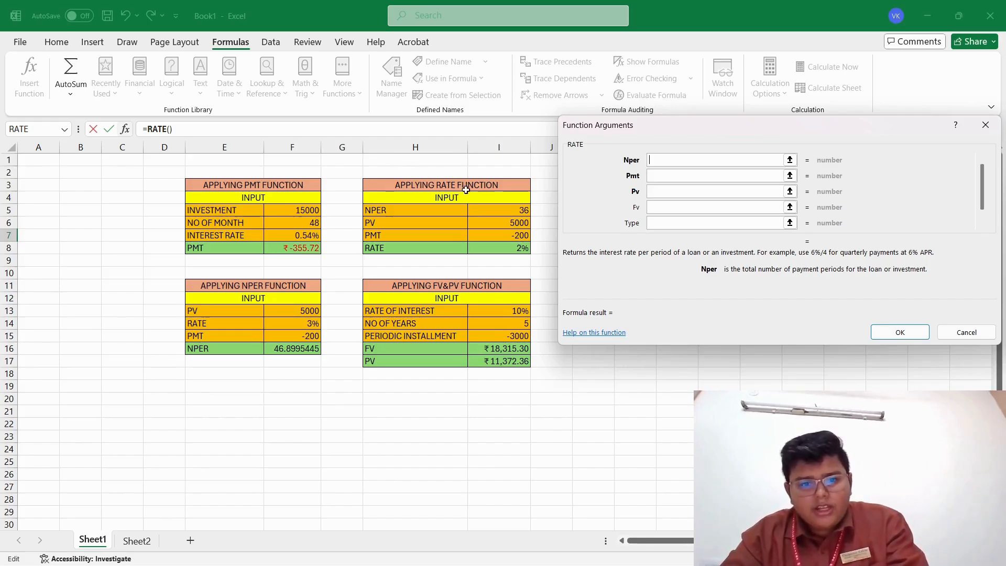
Set the RATE arguments to I5 for Nper, I7 for Pmt and I6 for Pv, and enter the formula in K7.
click(496, 209)
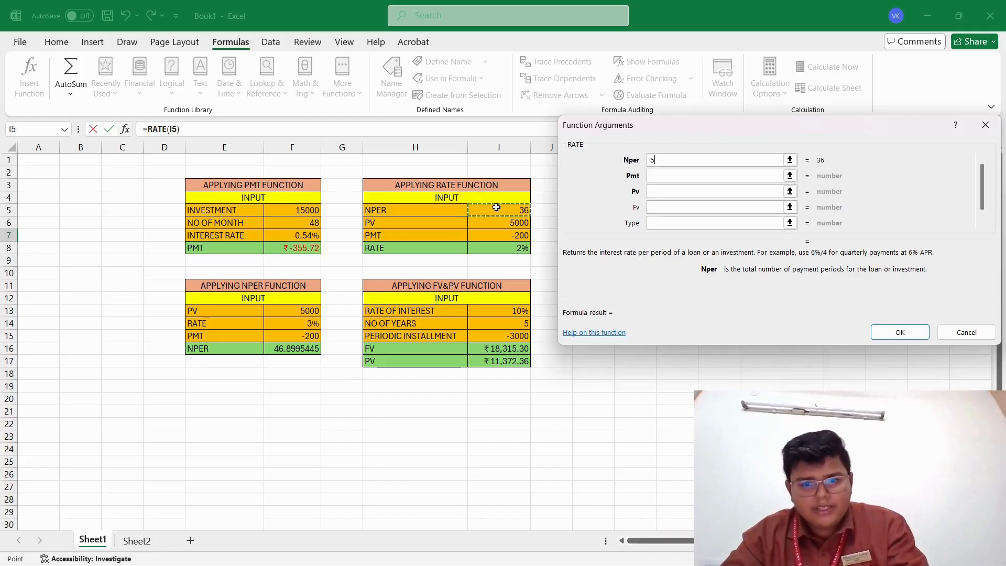
click(665, 176)
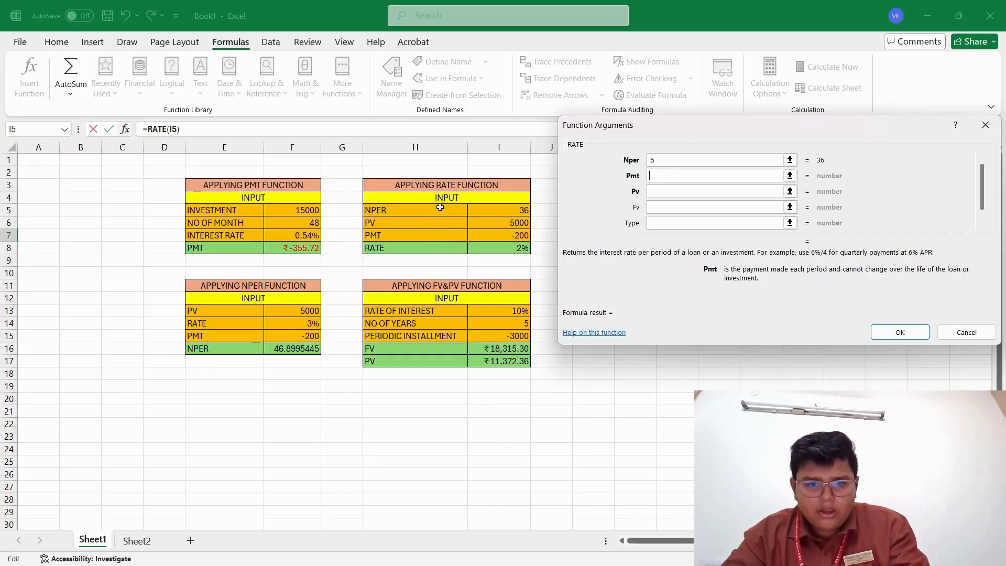
click(498, 236)
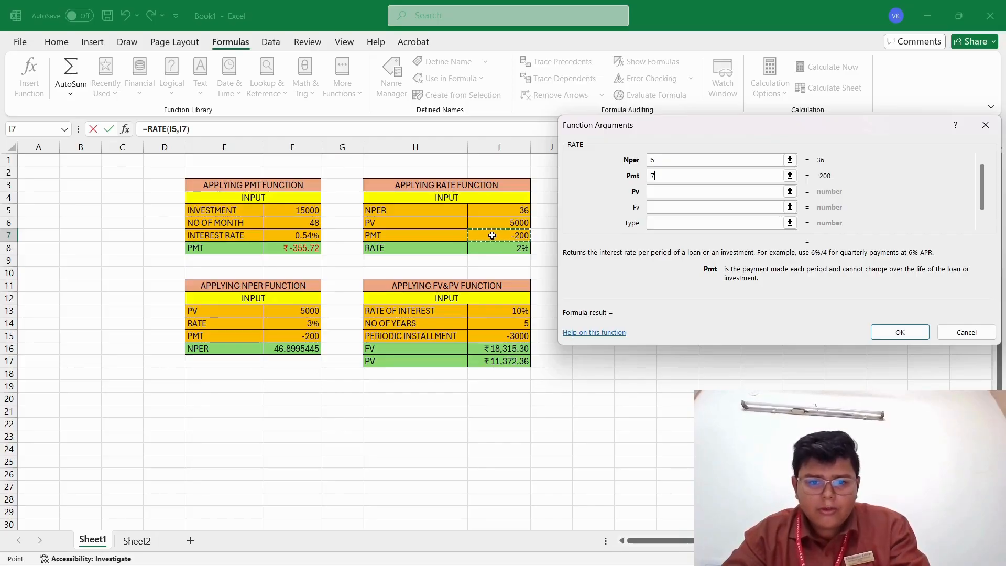
click(661, 191)
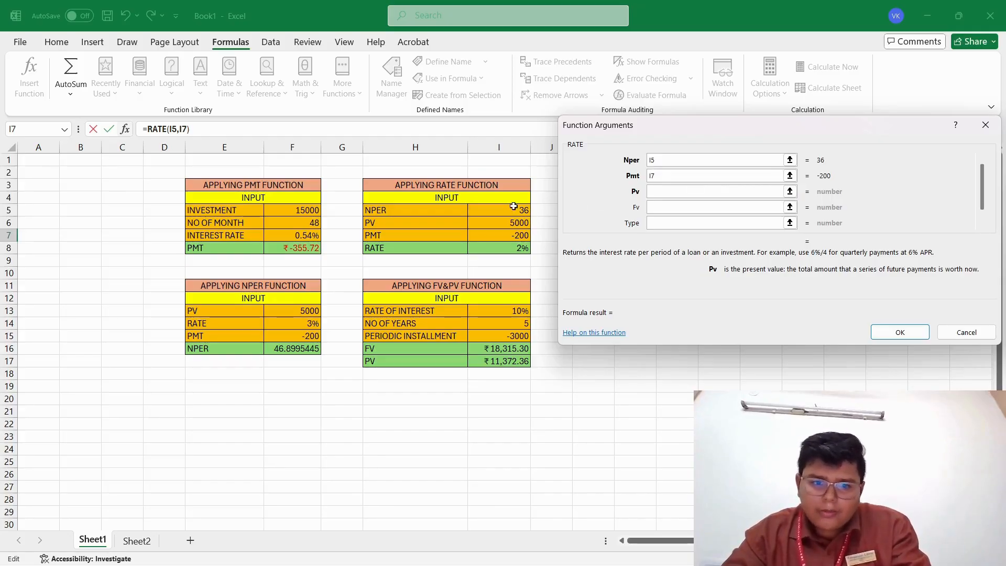
click(502, 227)
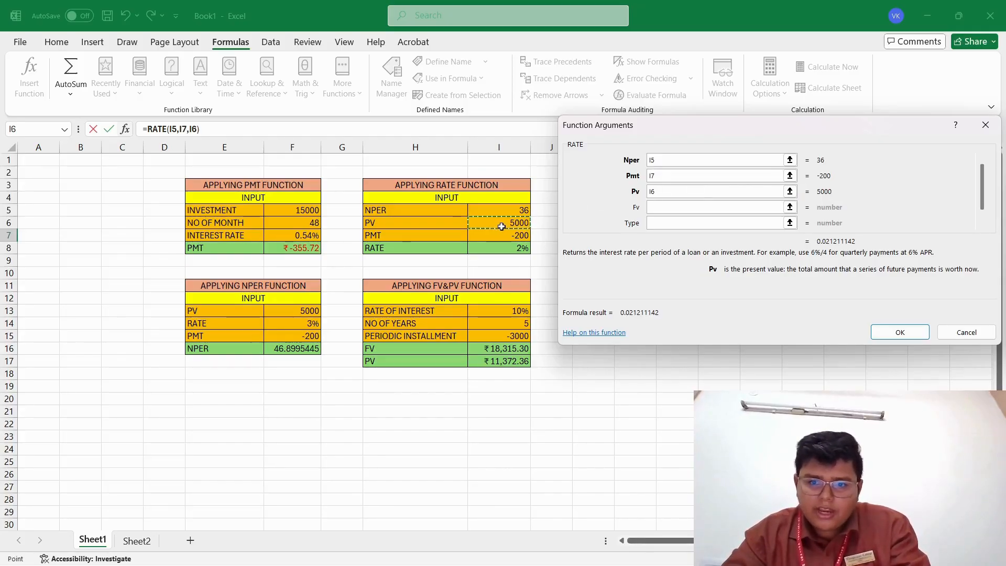
click(886, 331)
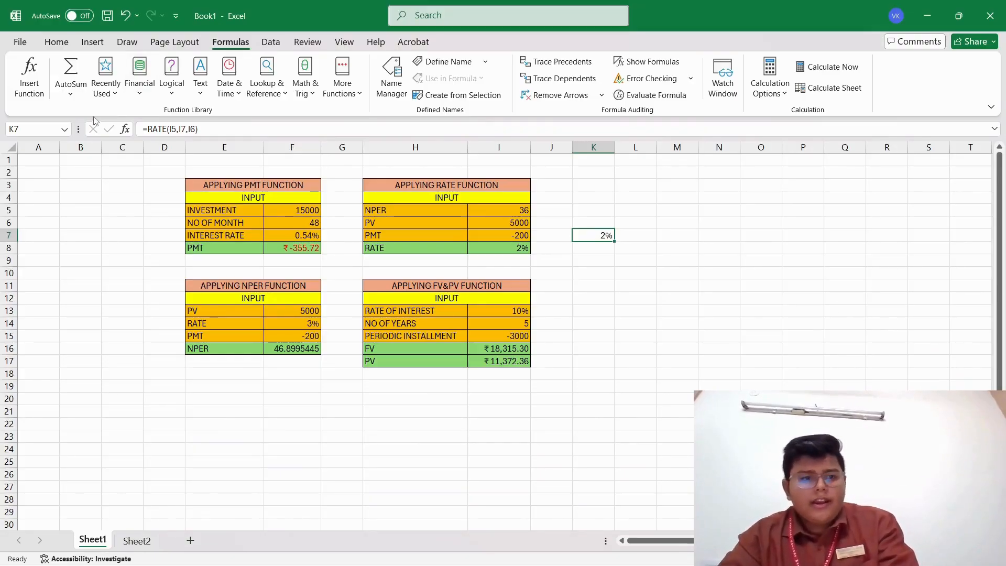
click(139, 83)
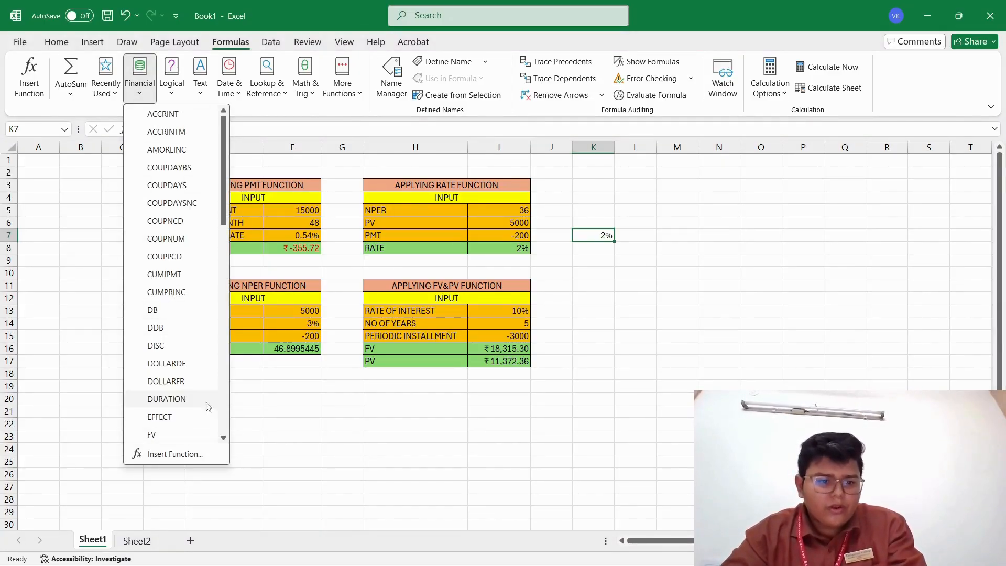
click(223, 437)
click(224, 437)
click(224, 437)
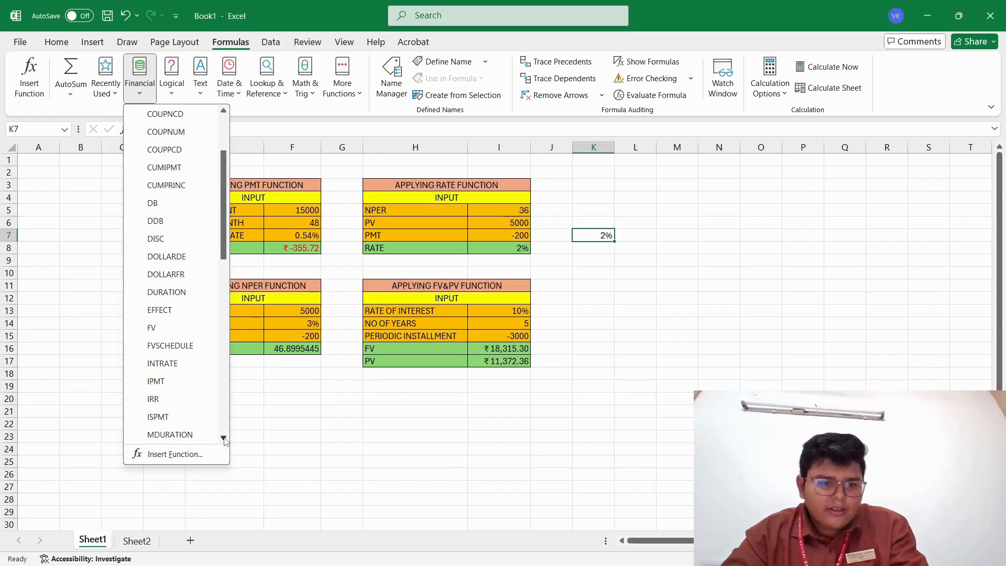
click(224, 438)
click(223, 438)
click(224, 438)
click(224, 439)
click(224, 438)
click(224, 438)
click(224, 438)
click(224, 438)
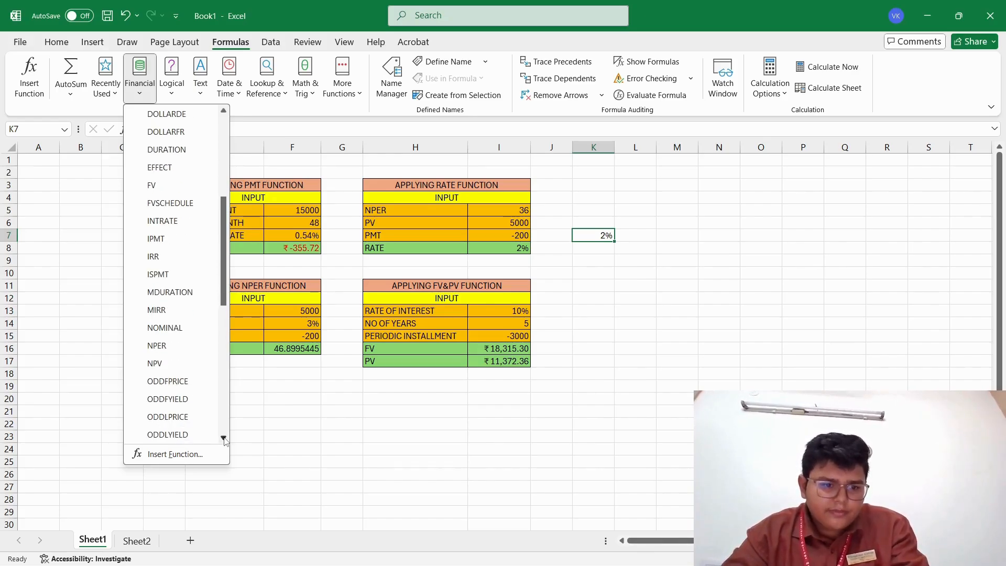
click(224, 438)
click(224, 438)
click(224, 438)
click(223, 438)
click(160, 399)
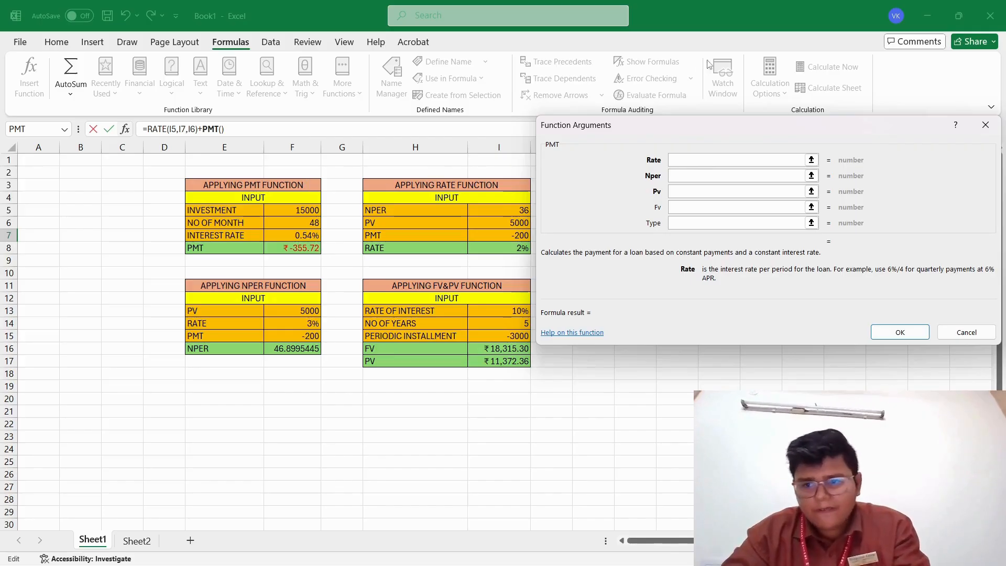
click(986, 126)
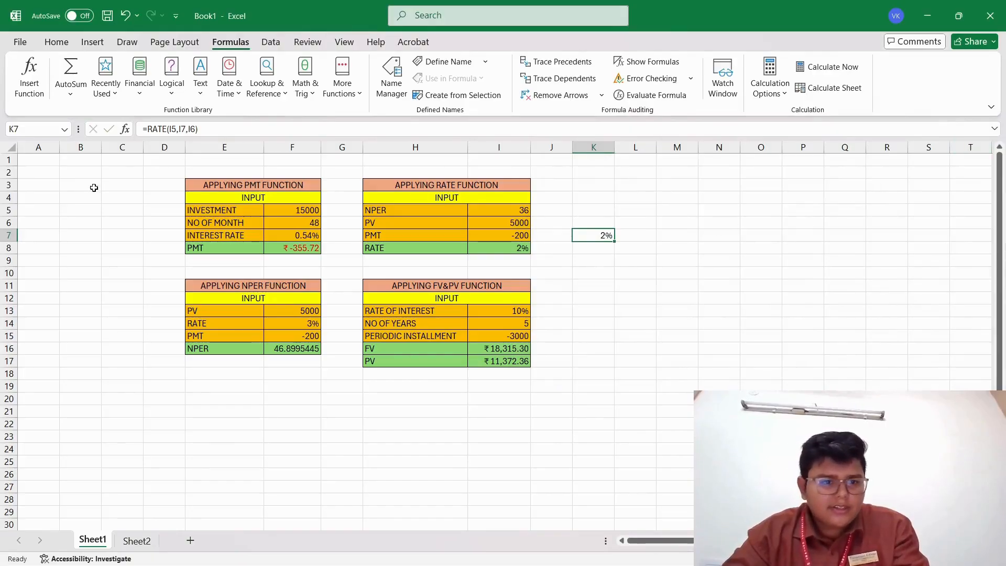
Insert the PMT function from the financial function library into the empty cell C7, beside the PMT table.
click(134, 241)
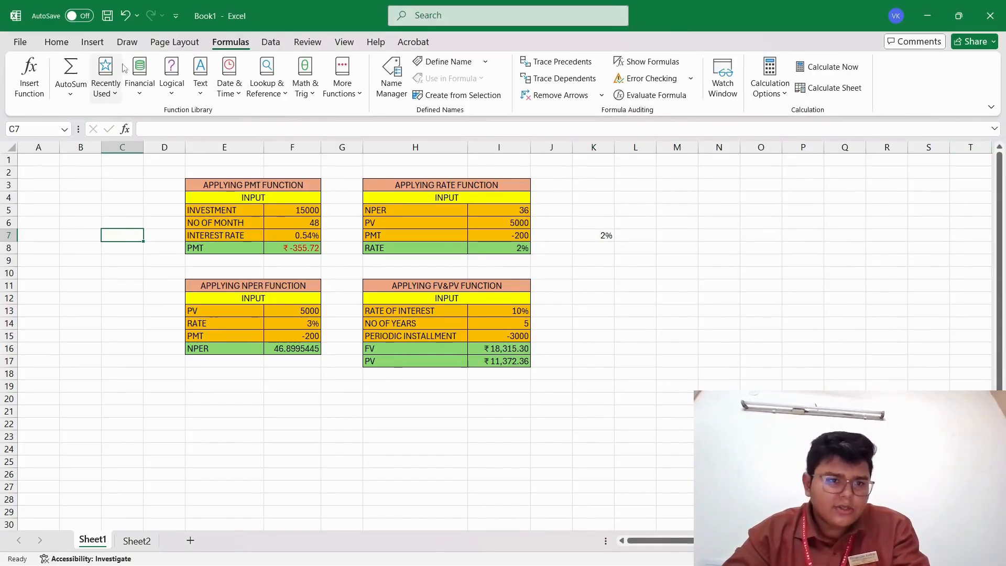
click(140, 79)
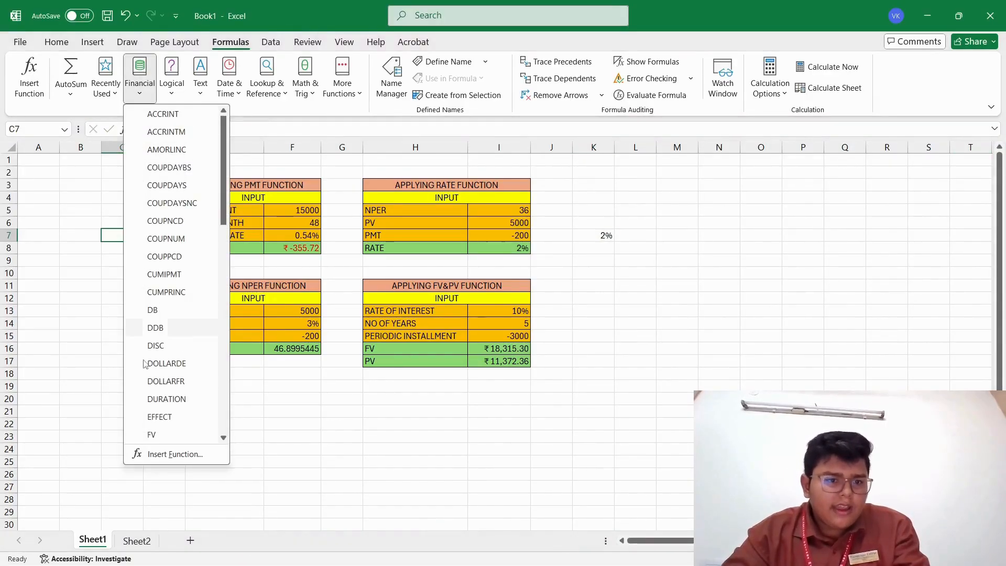
click(223, 437)
click(223, 437)
click(223, 437)
click(223, 437)
click(223, 437)
click(223, 436)
click(224, 436)
click(223, 436)
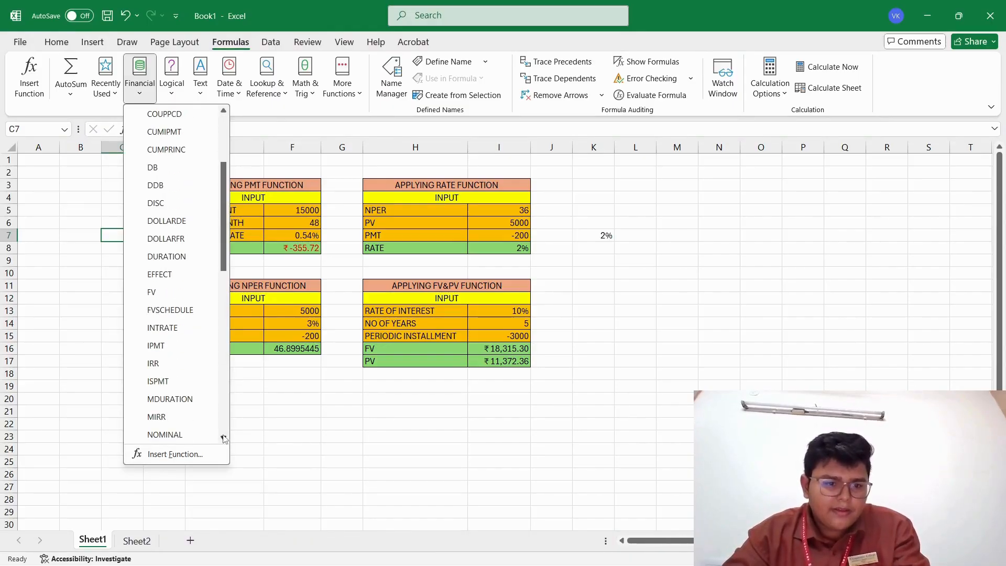
click(223, 437)
click(223, 437)
click(223, 437)
click(223, 437)
click(224, 437)
click(223, 438)
click(223, 437)
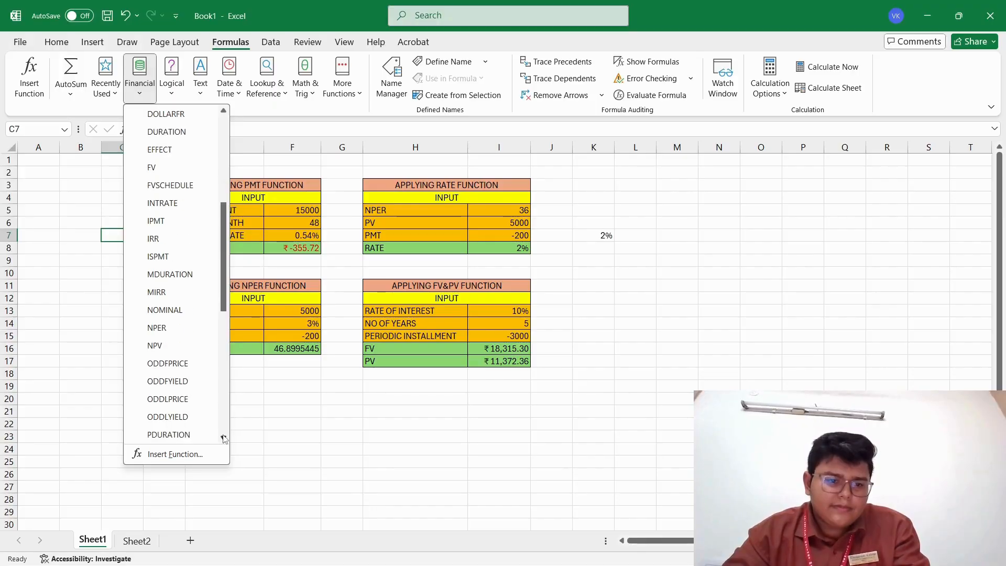
click(224, 437)
click(224, 437)
click(223, 437)
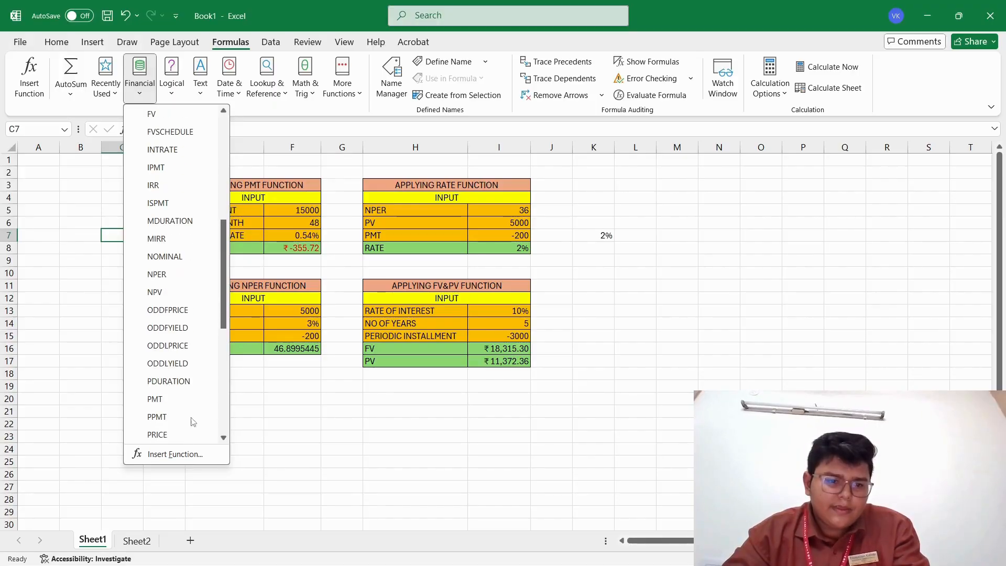
click(155, 400)
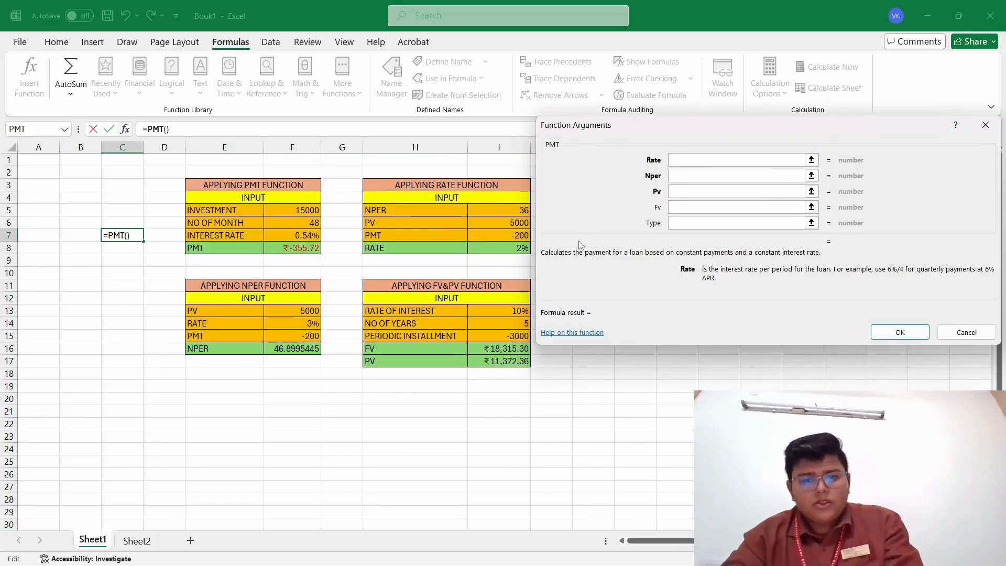
Set the PMT arguments to F7 for Rate, F6 for Nper and F5 for Pv, and enter the formula in C7.
click(310, 237)
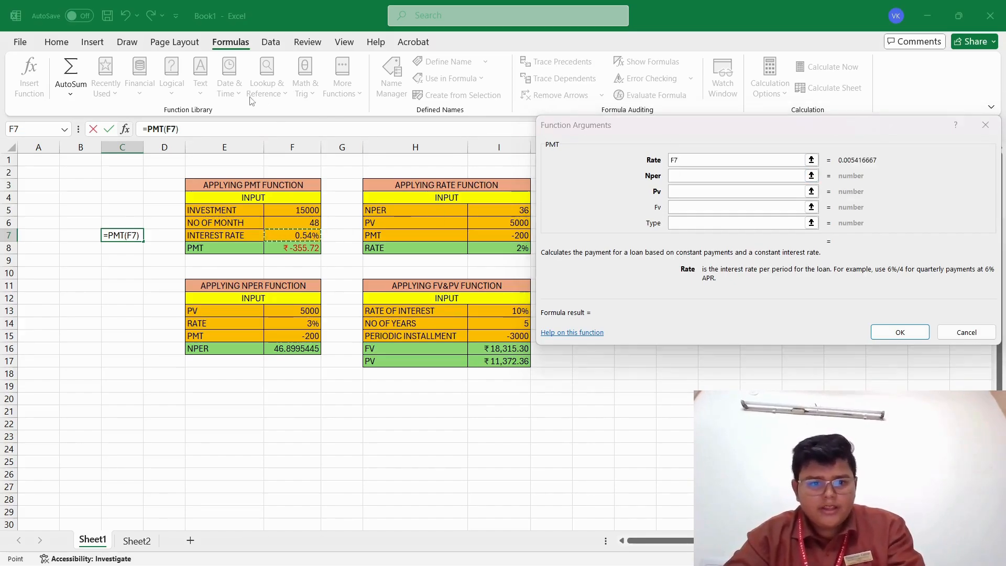
click(674, 176)
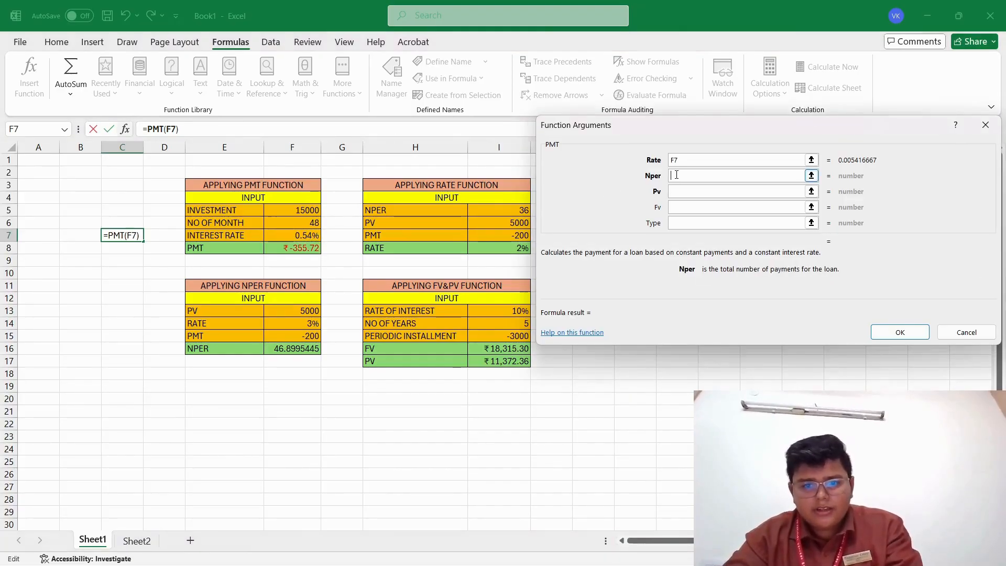
click(283, 224)
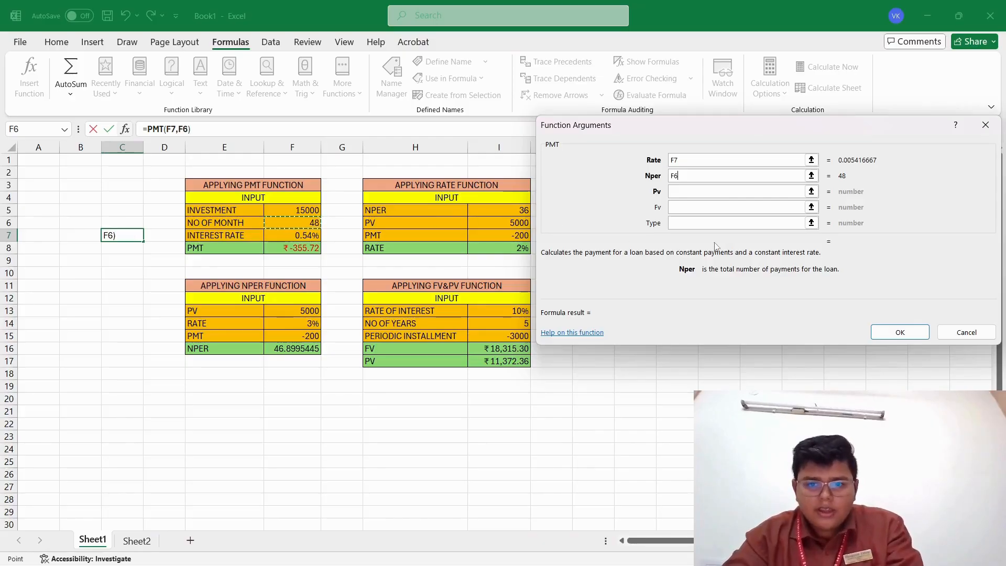
click(692, 192)
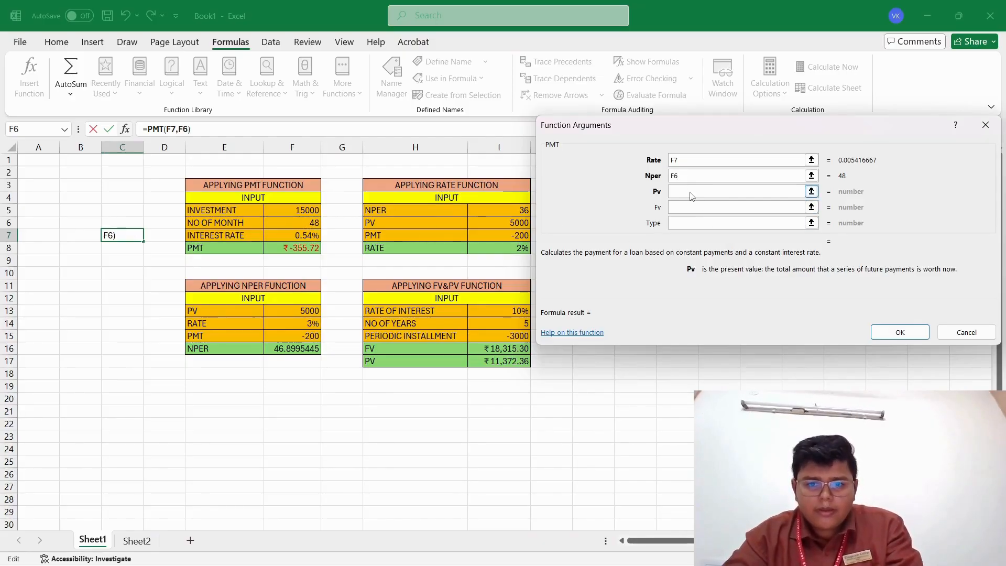
click(309, 210)
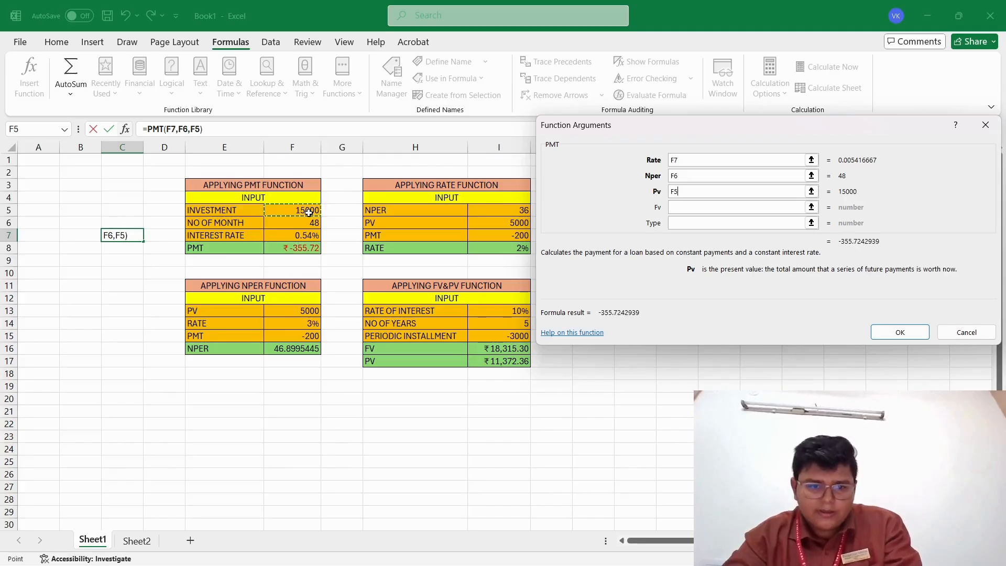
click(884, 333)
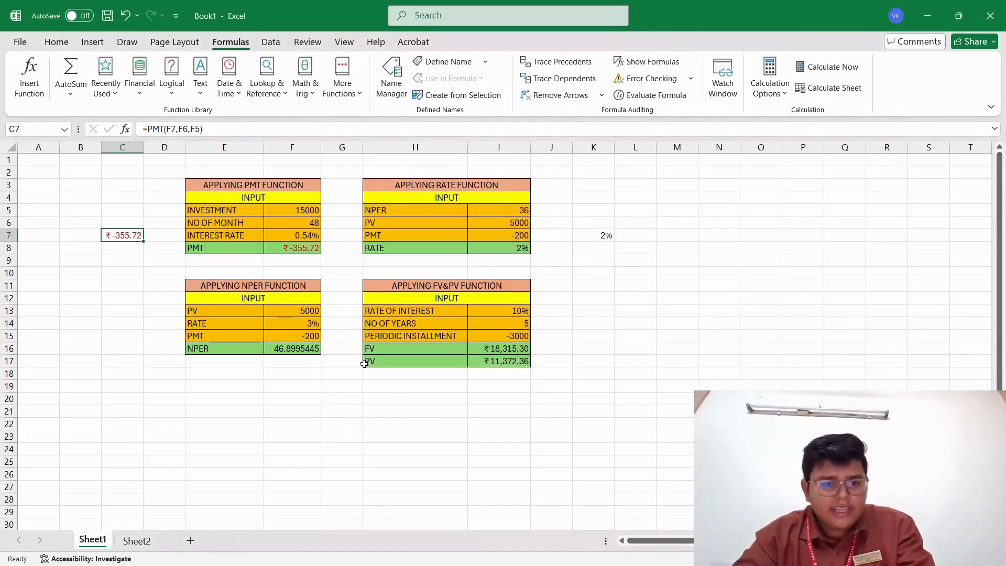
Insert the NPER function from the financial function library into cell C14, beside the NPER table.
click(126, 327)
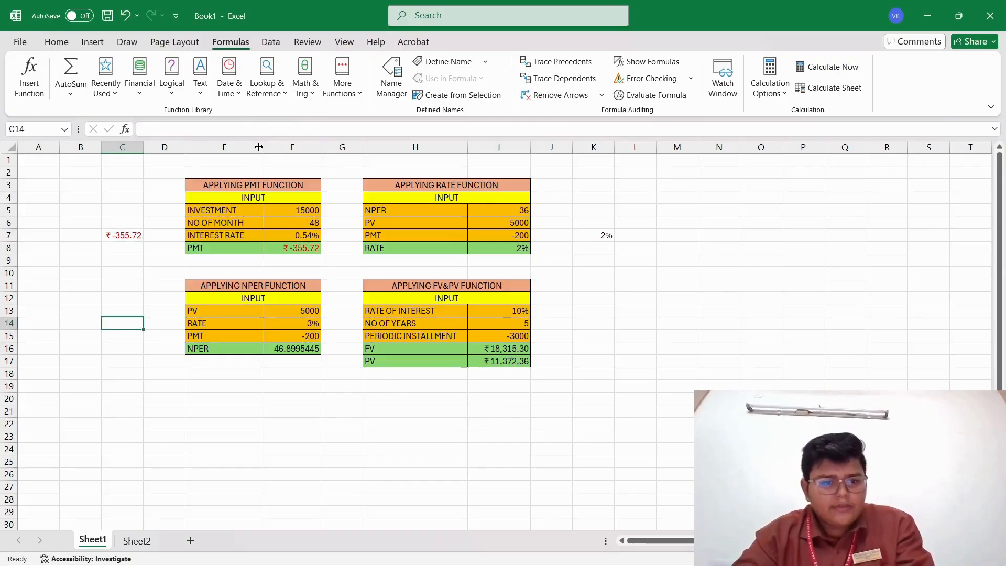
click(142, 71)
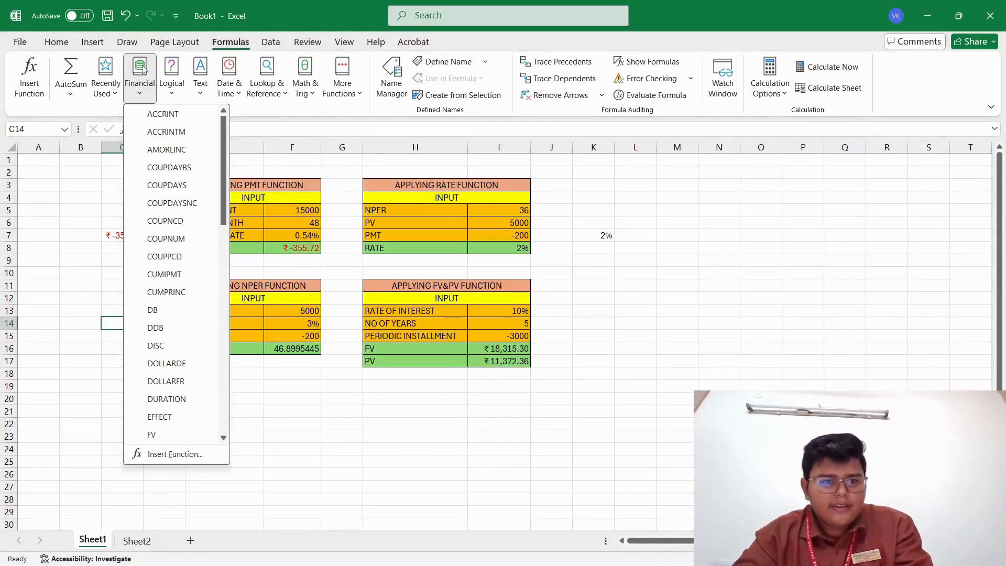
click(224, 437)
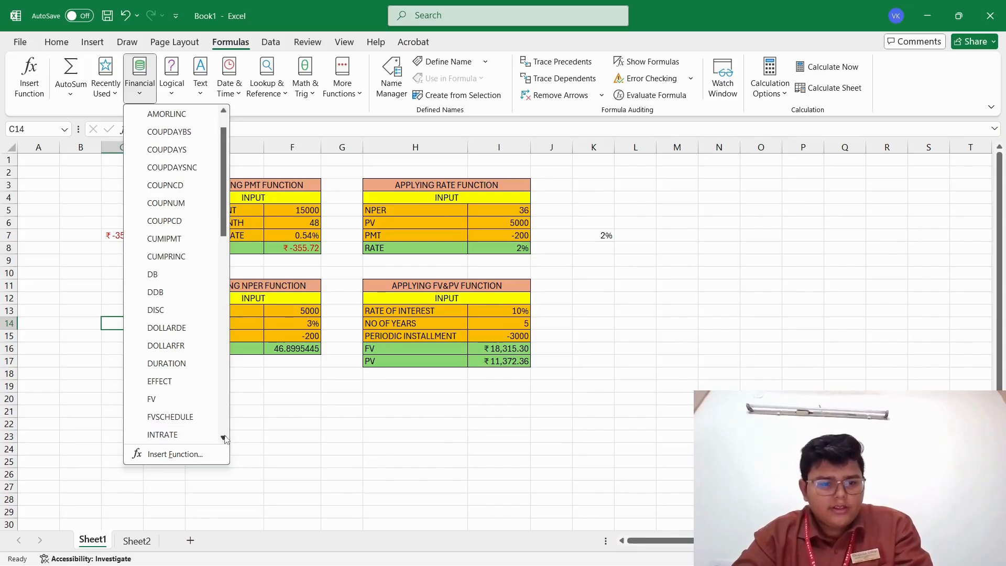
drag(224, 436, 224, 436)
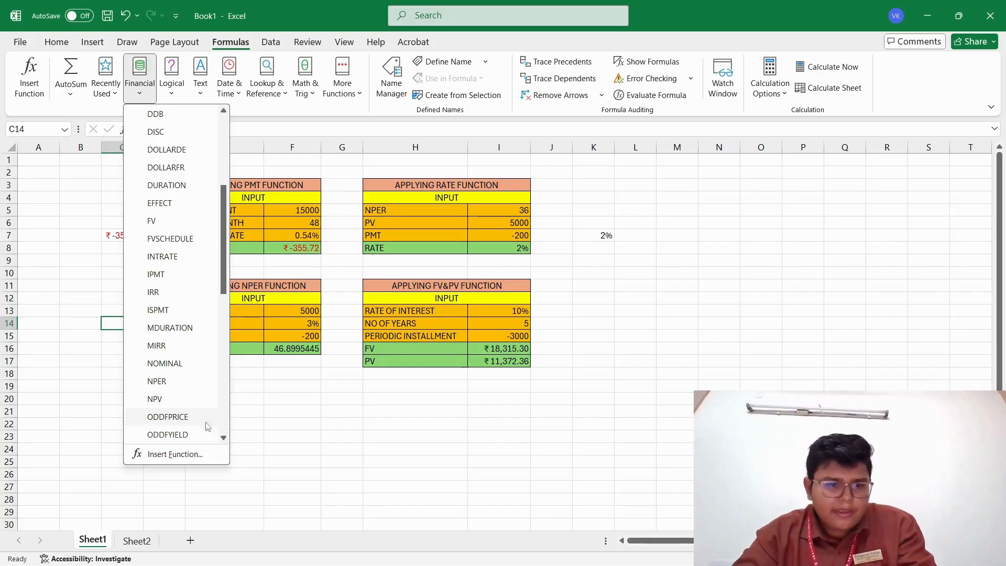
click(157, 381)
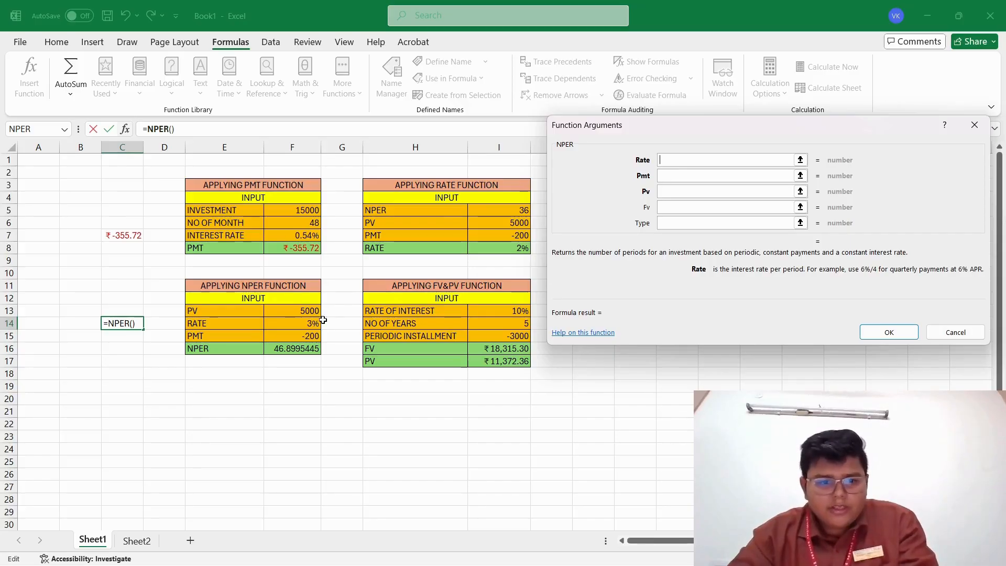
Set the NPER arguments to F14 for Rate, F15 for Pmt and F13 for Pv, and enter the formula in C14.
click(285, 325)
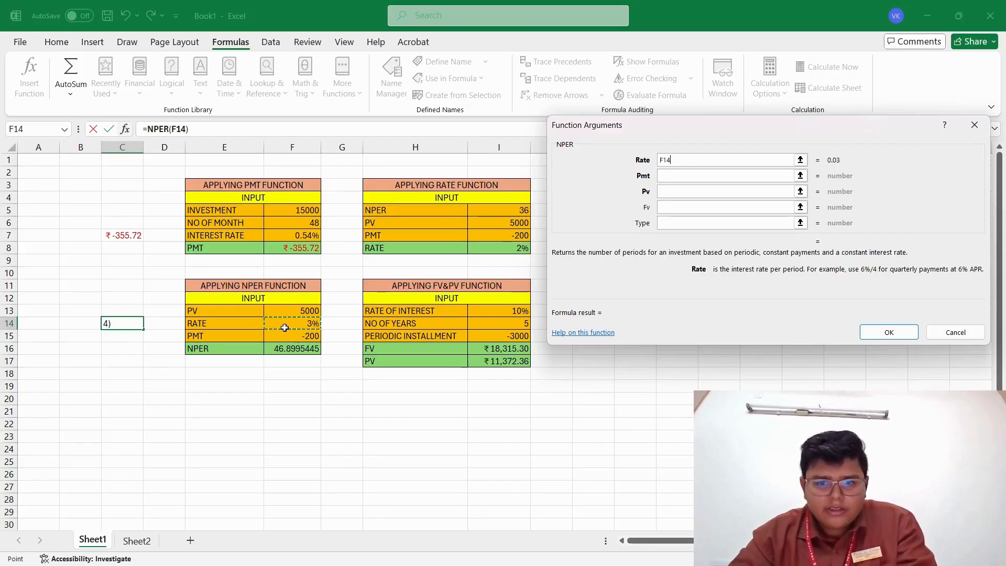
click(757, 174)
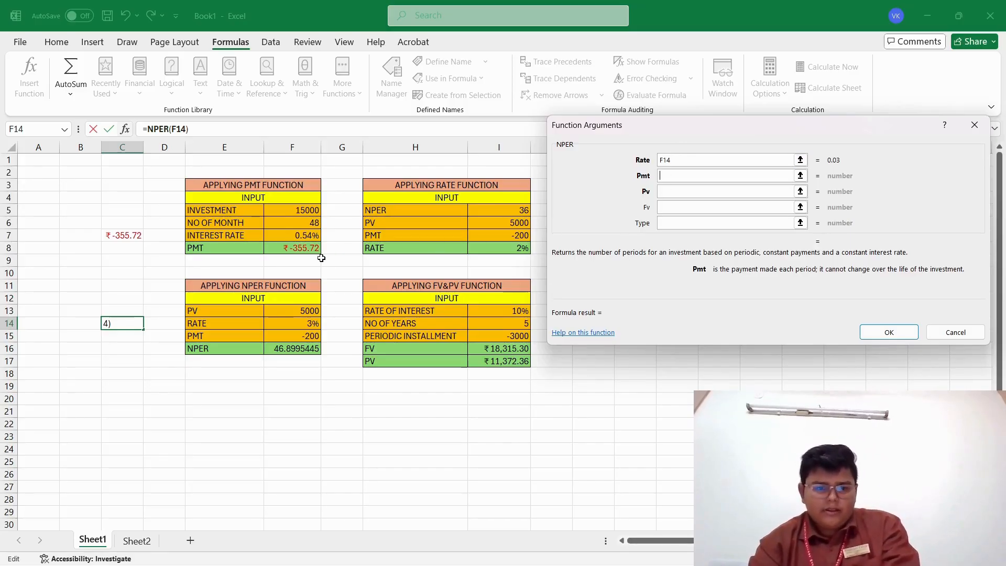
click(285, 336)
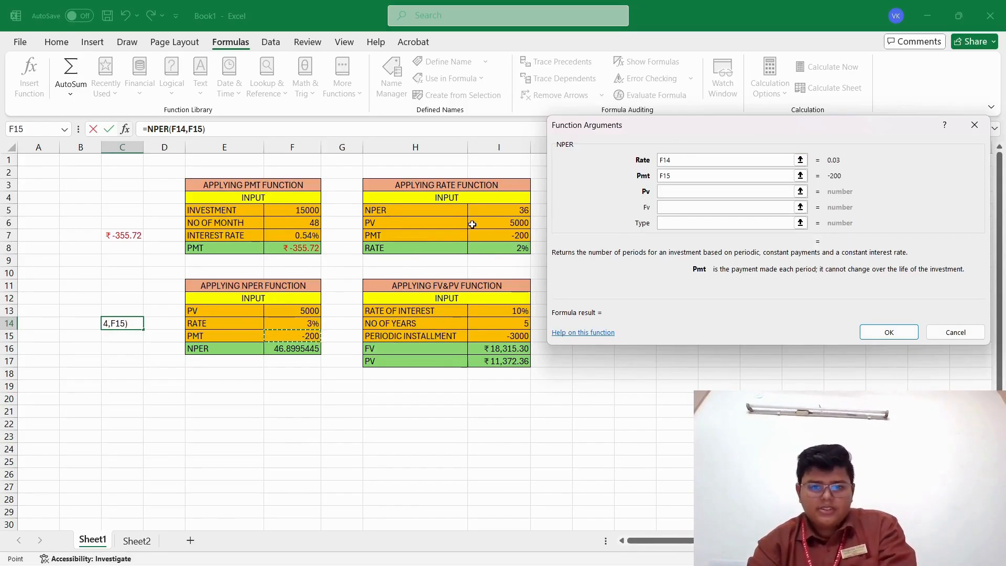
click(715, 193)
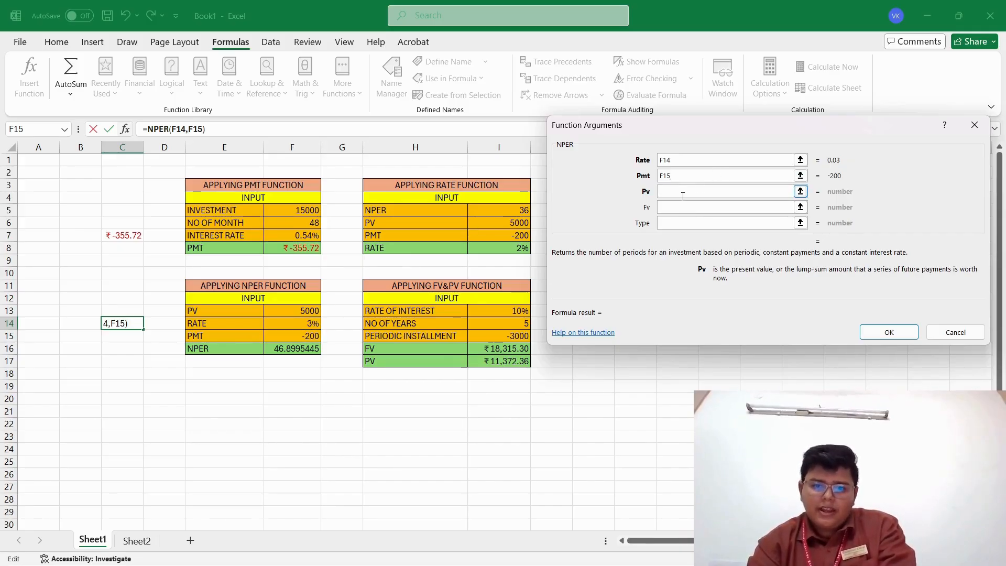
click(313, 312)
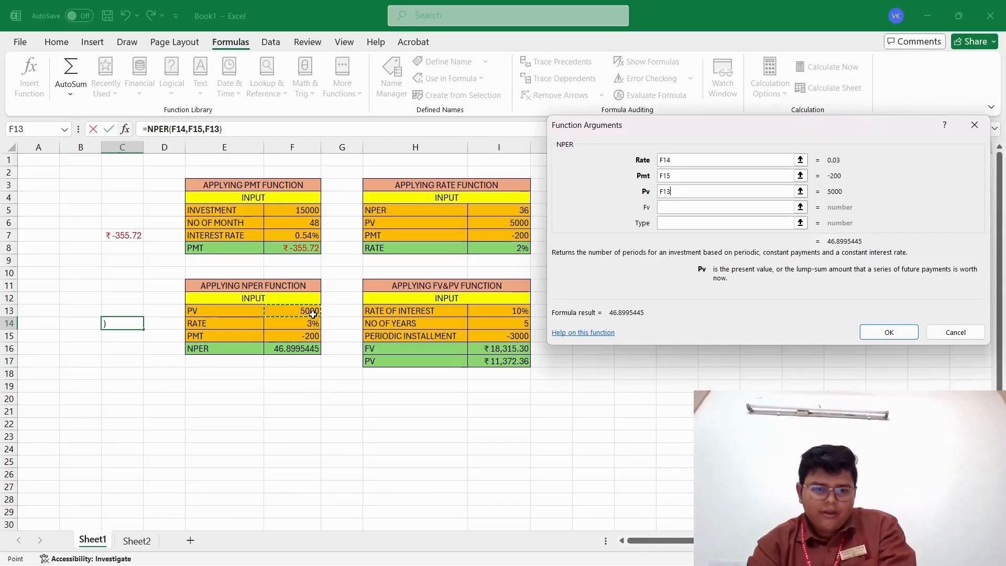
click(879, 338)
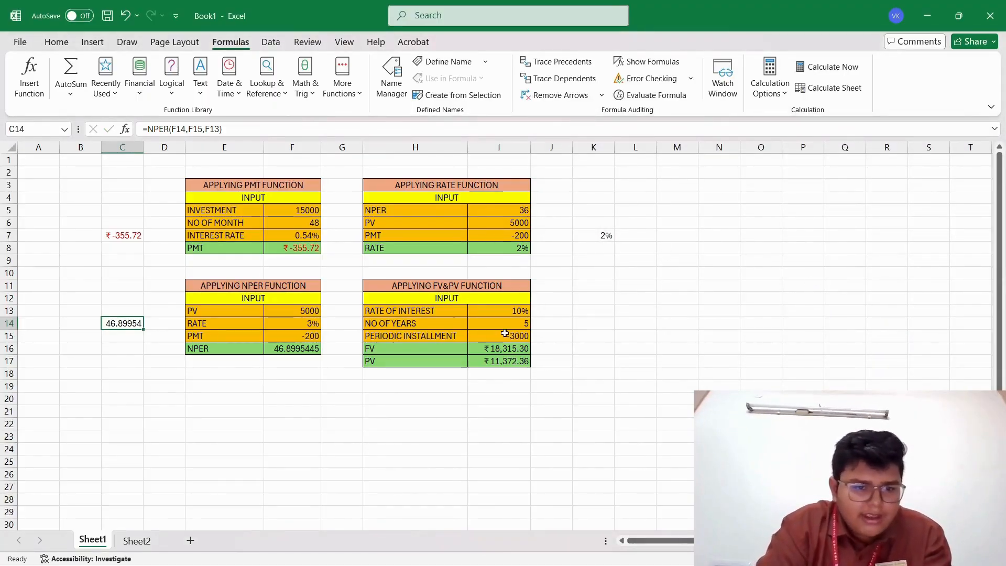
click(592, 324)
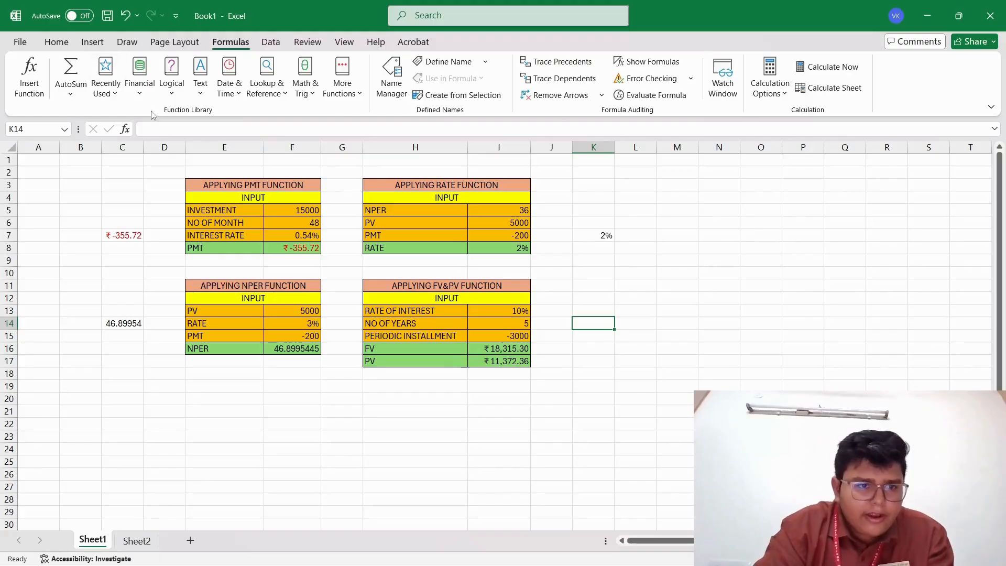
click(142, 87)
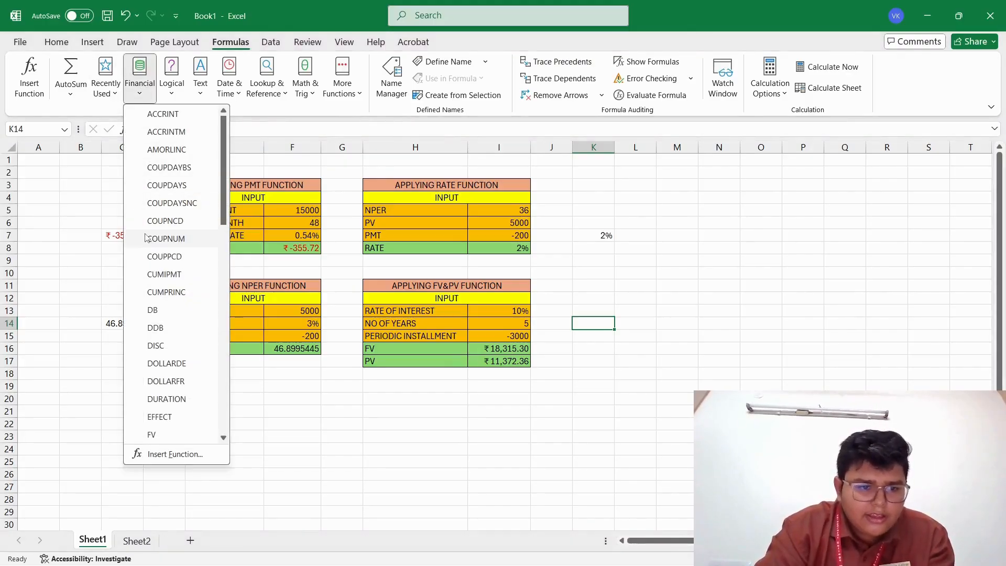
click(172, 435)
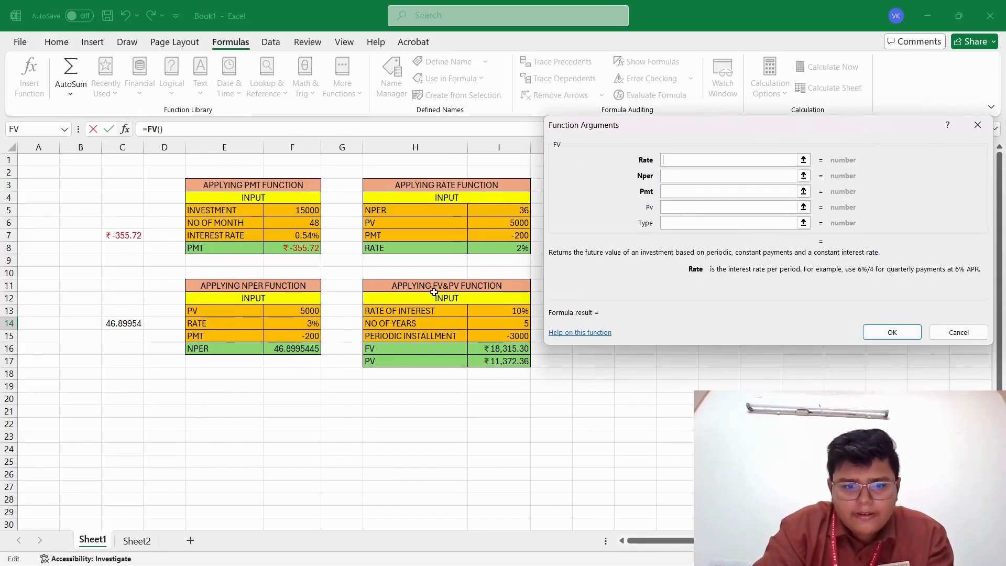
click(485, 313)
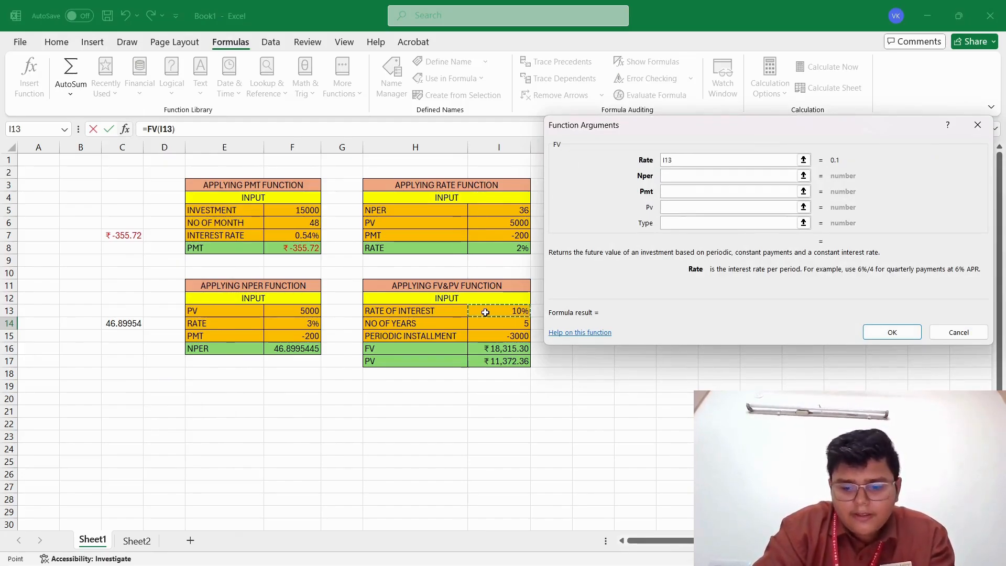
key(Return)
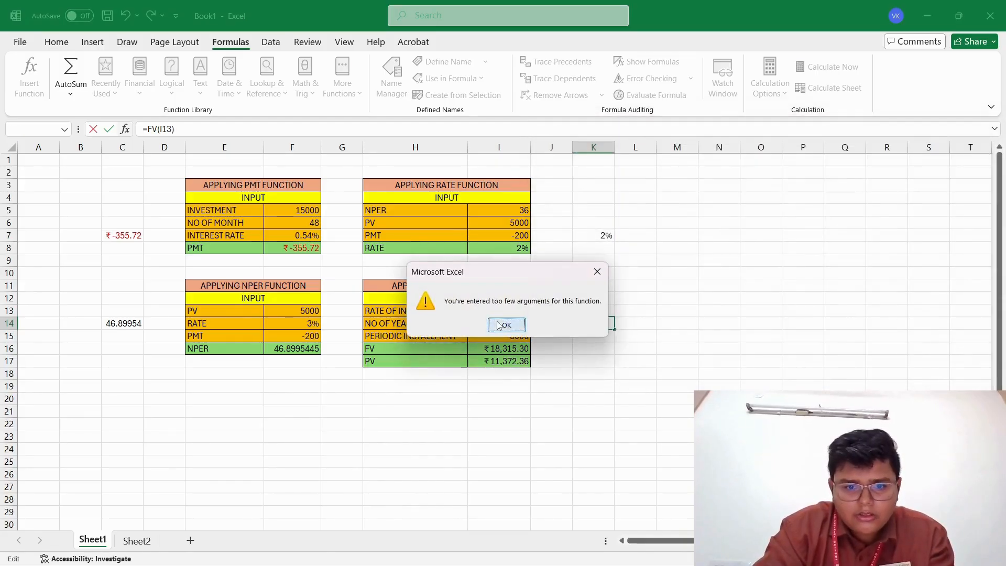
click(505, 325)
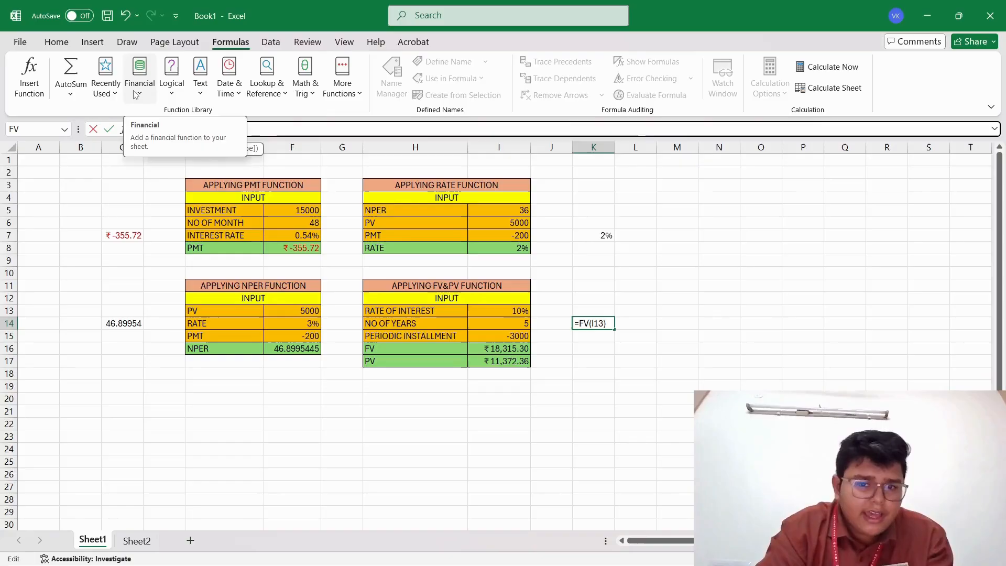
click(608, 324)
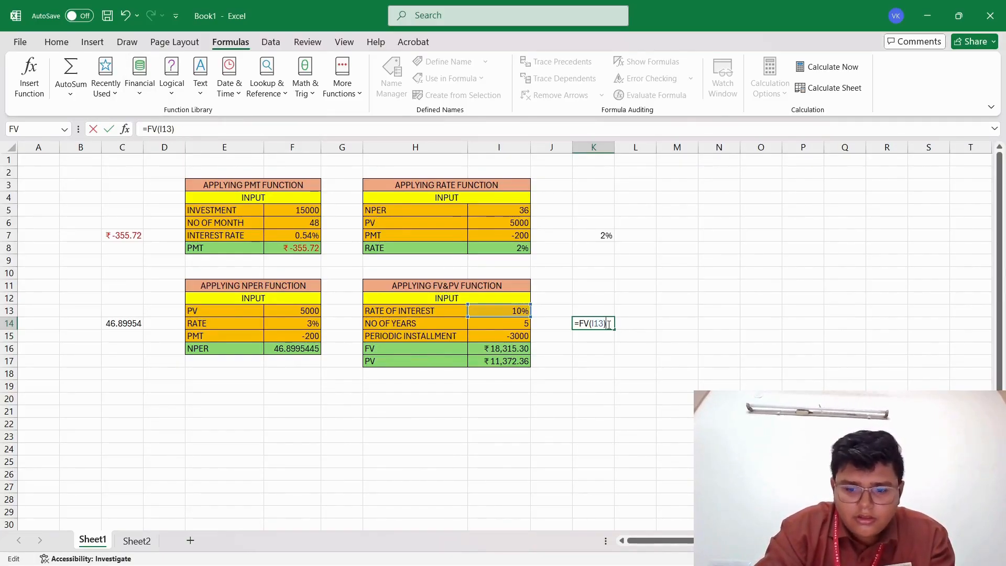
key(BackSpace)
key(BackSpace)
key(BackSpace)
key(BackSpace)
key(BackSpace)
key(BackSpace)
key(BackSpace)
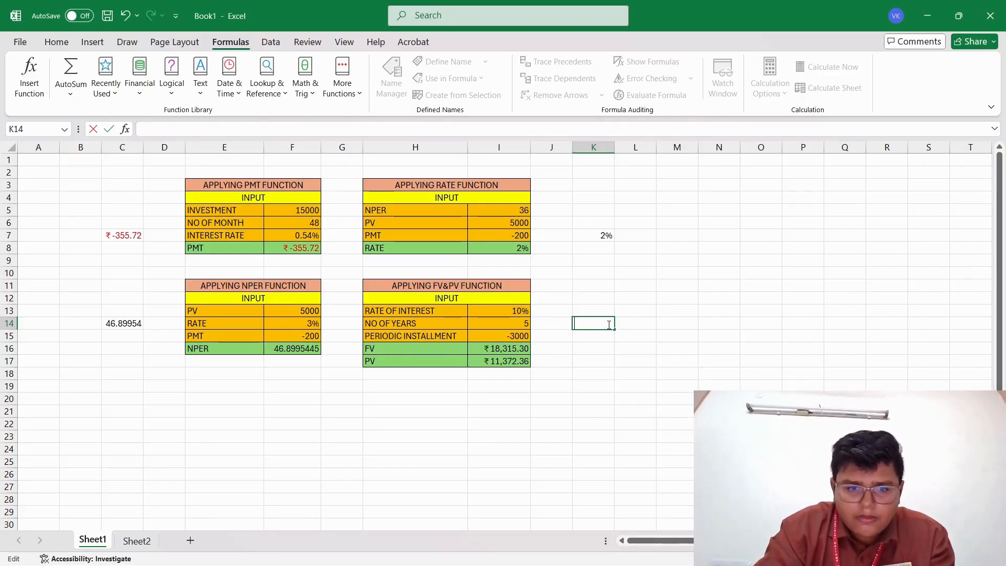
Insert the financial library's FV function into K14 with I13 for Rate, I14 for Nper and I15 for Pmt.
click(139, 79)
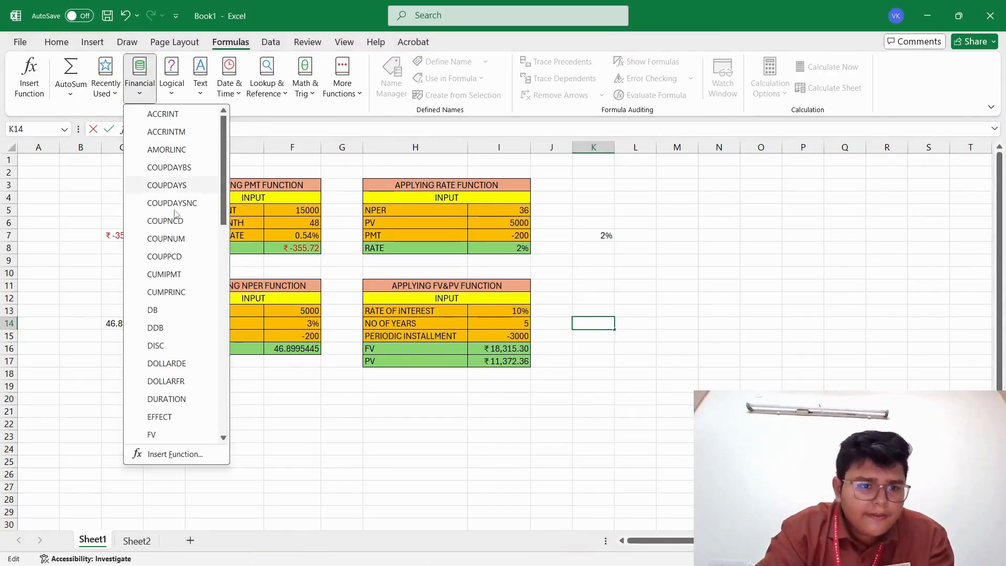
click(152, 435)
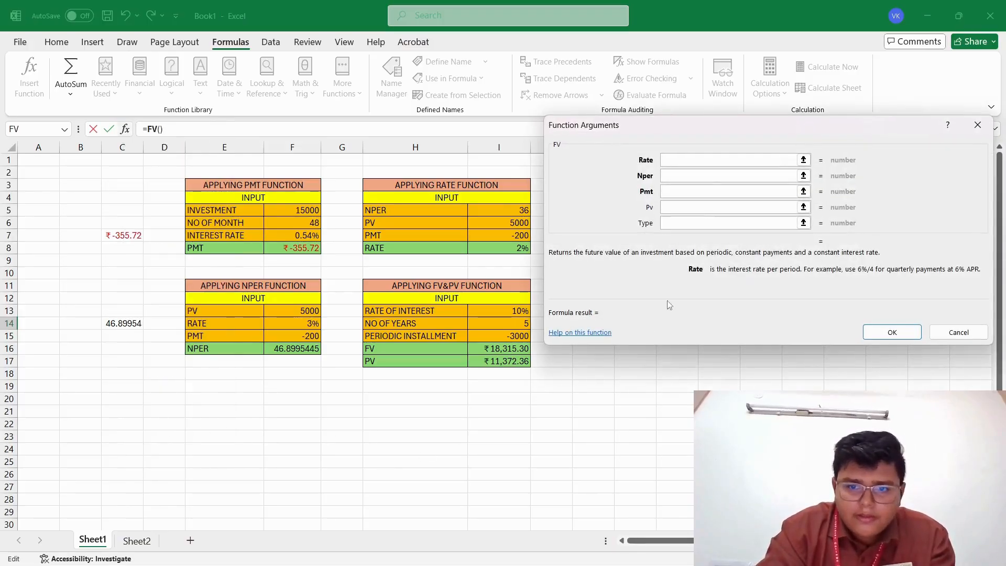
click(711, 164)
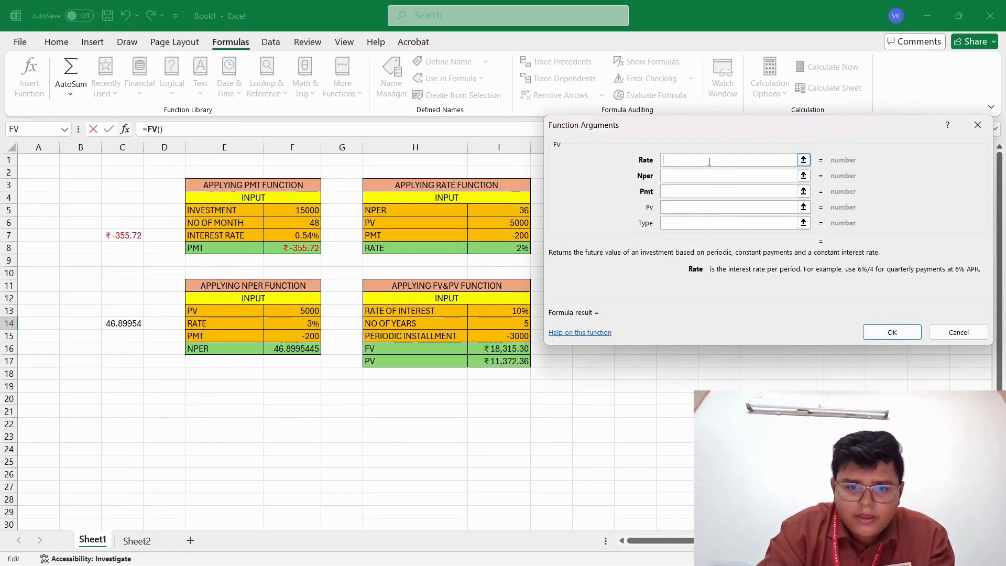
click(518, 311)
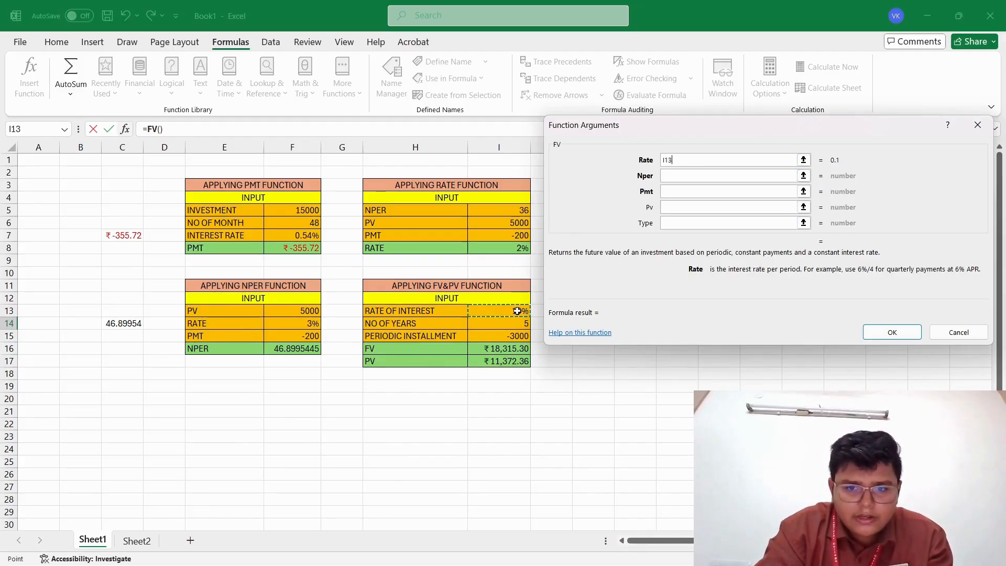
click(698, 177)
click(697, 178)
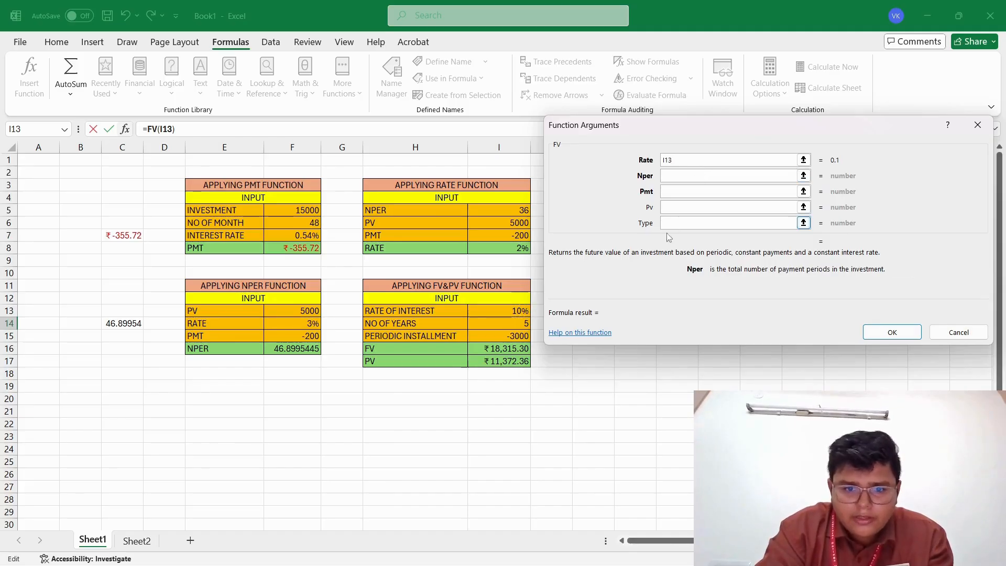
click(524, 328)
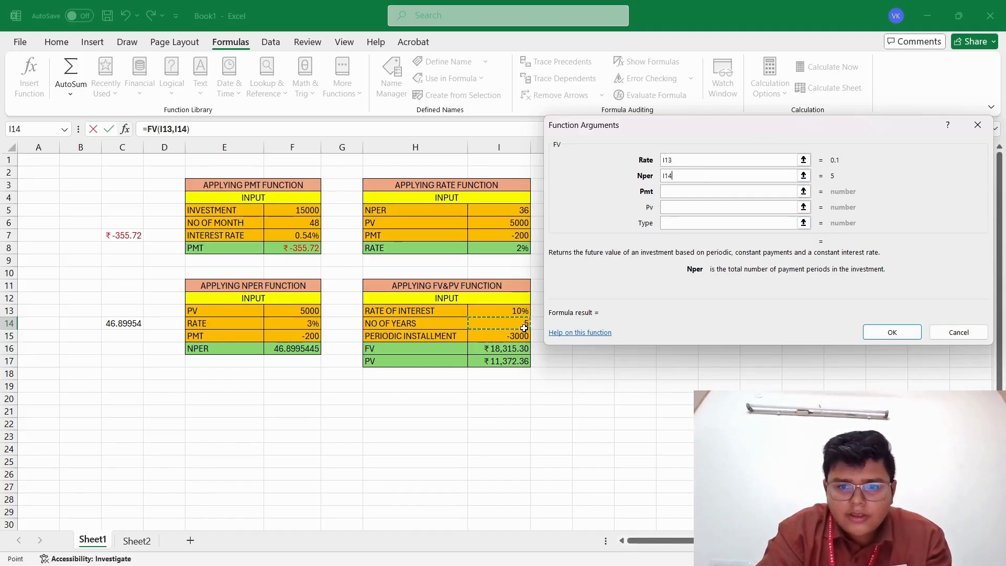
click(673, 194)
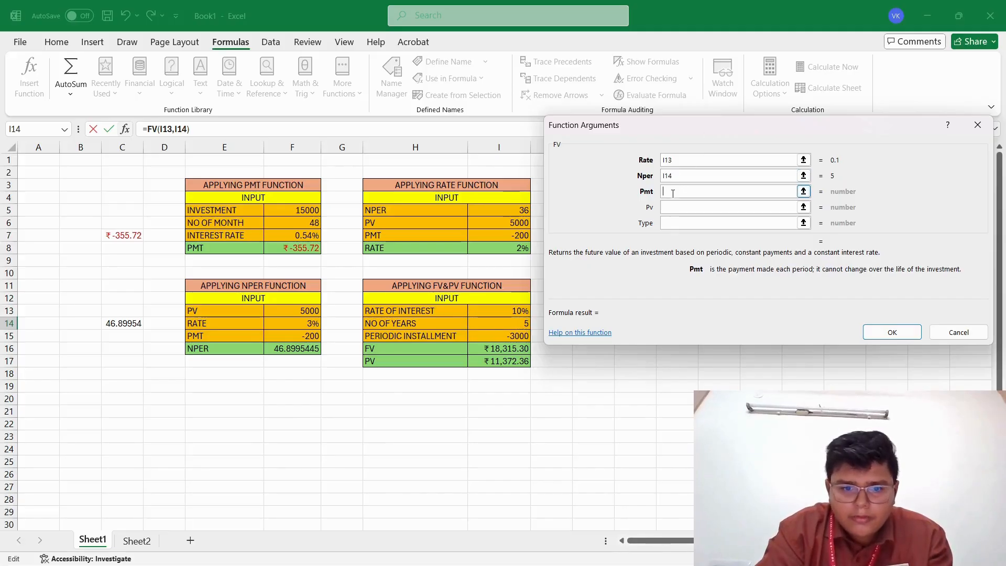
click(508, 338)
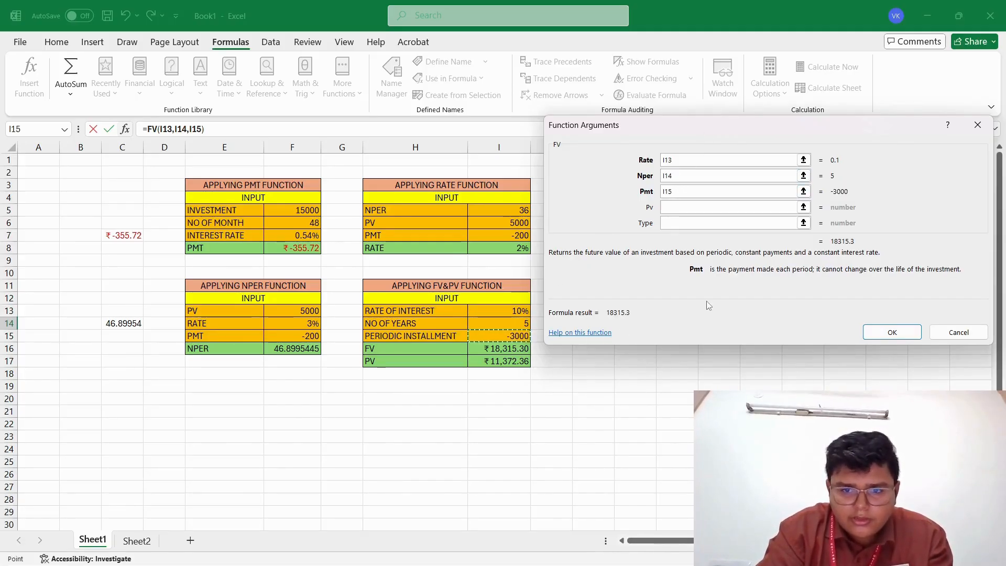
click(891, 333)
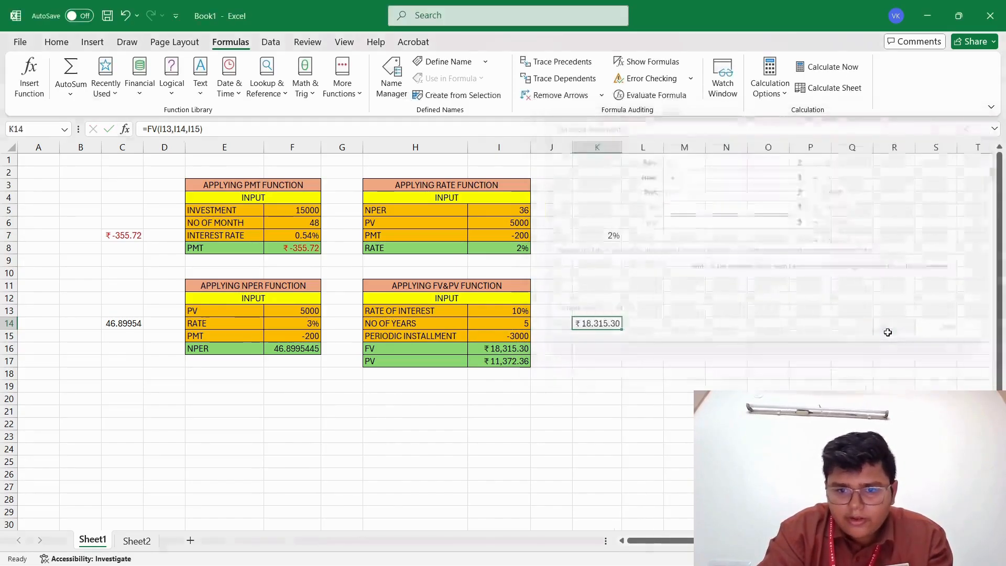
Insert the financial library's PV function into cell K15, using I13 for Rate.
click(596, 336)
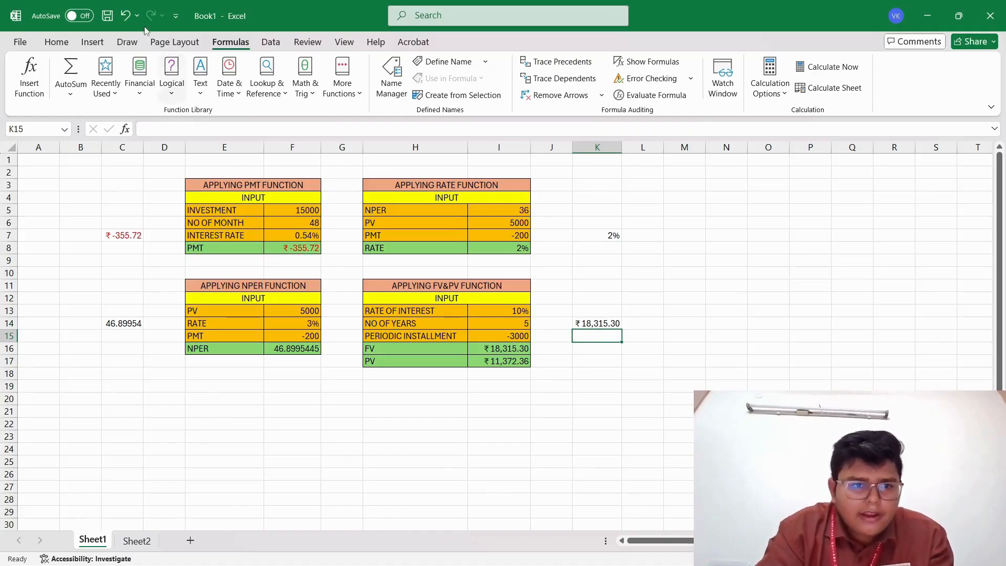
click(141, 84)
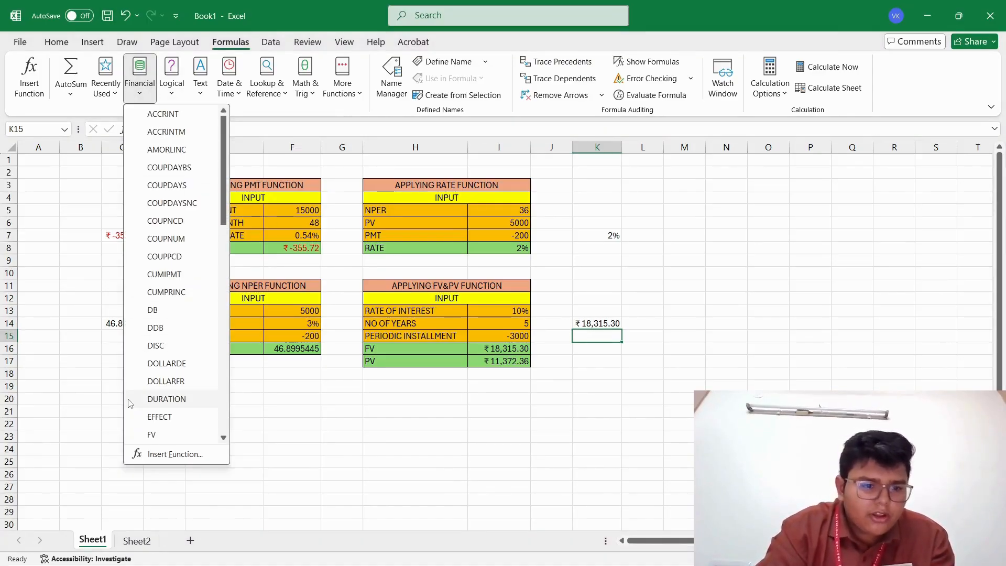
click(223, 438)
click(224, 439)
click(224, 438)
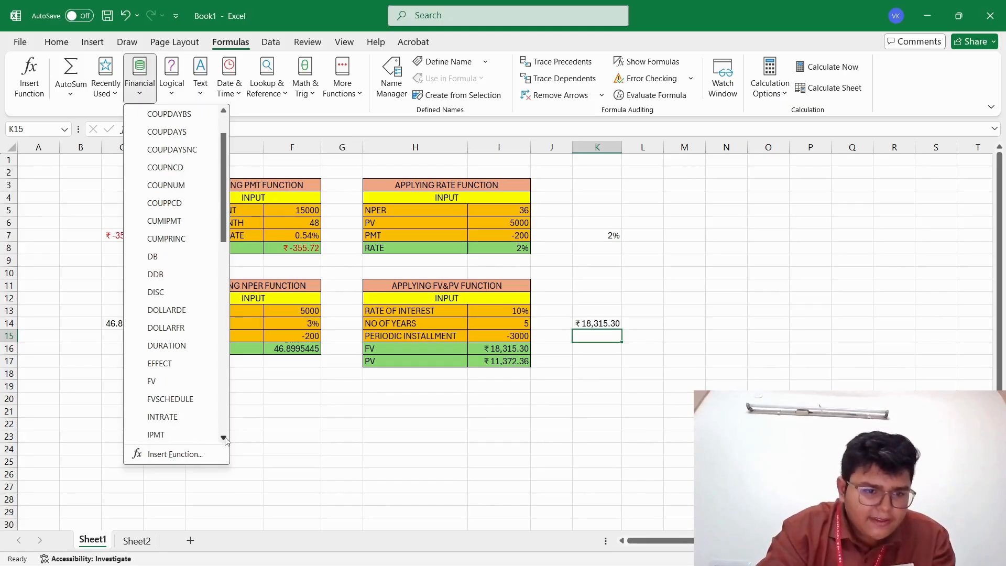
click(224, 438)
click(225, 438)
click(224, 439)
click(224, 438)
click(224, 438)
click(224, 438)
click(224, 438)
click(224, 438)
click(224, 438)
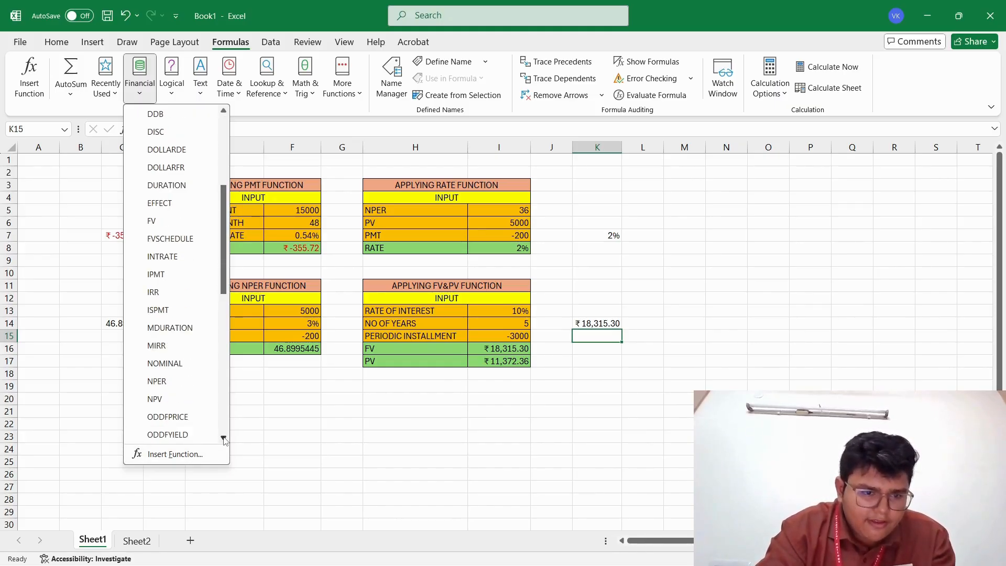
click(223, 439)
click(224, 438)
click(224, 439)
click(224, 438)
click(224, 438)
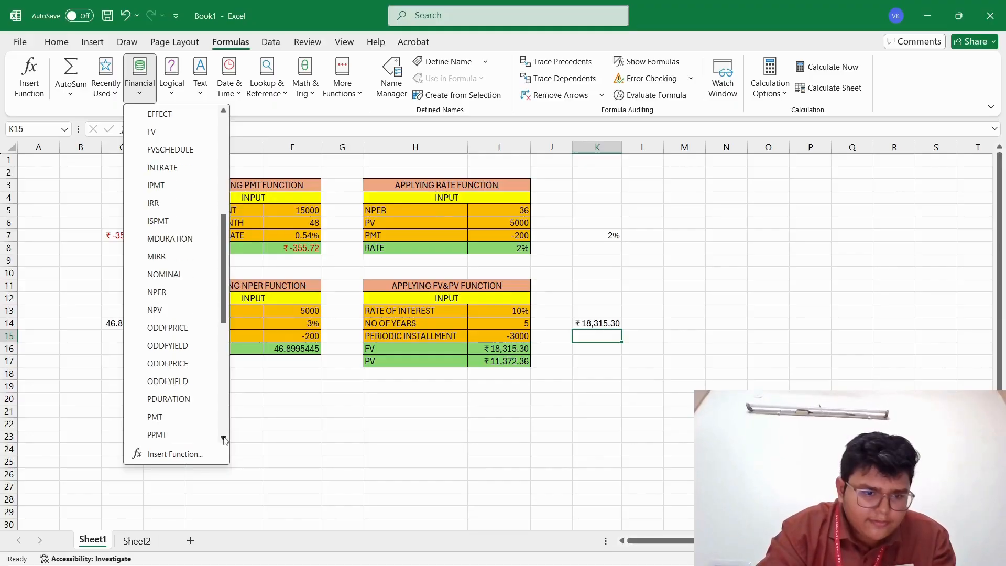
click(224, 438)
click(223, 438)
click(223, 438)
click(224, 438)
click(224, 438)
click(224, 439)
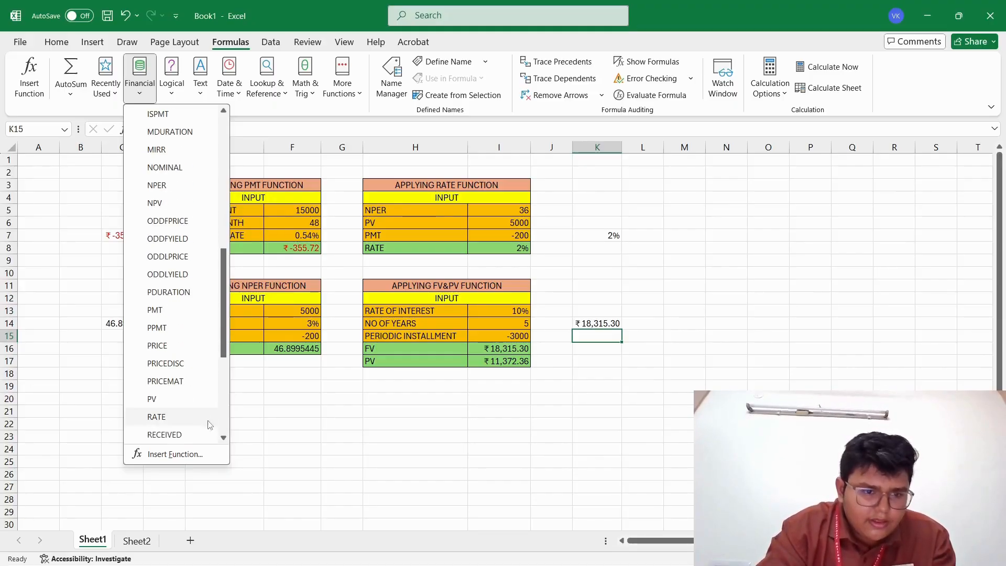
click(178, 403)
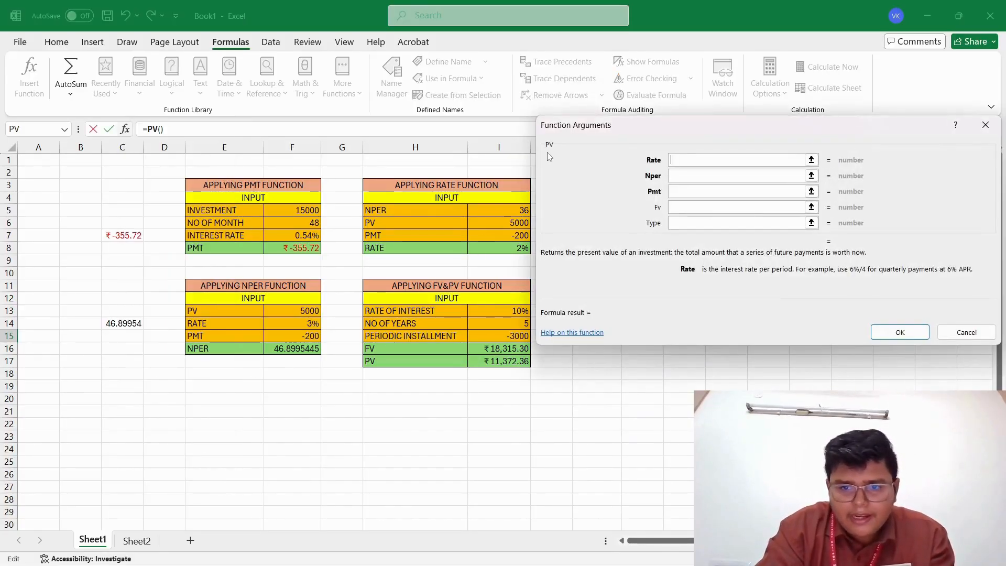
click(508, 310)
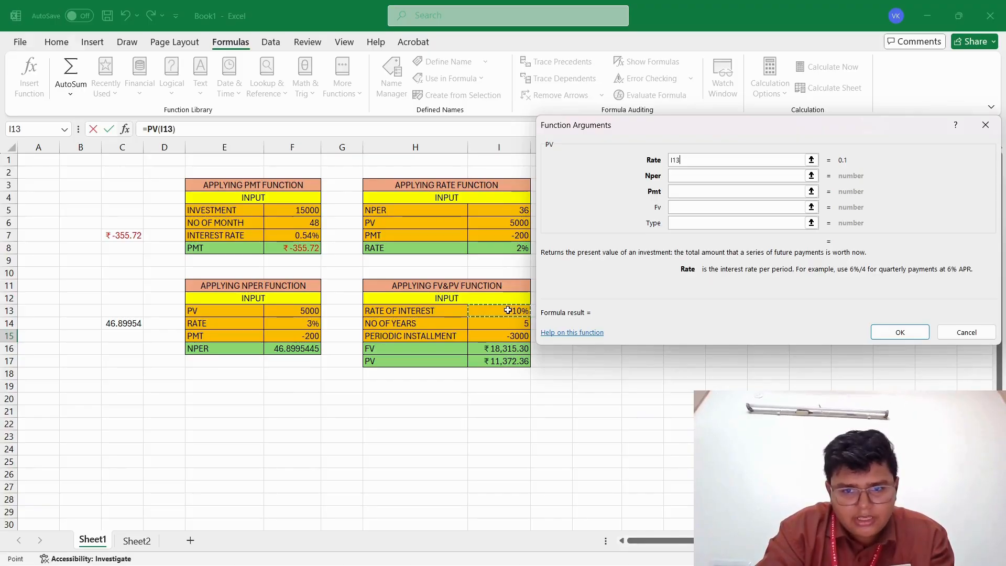